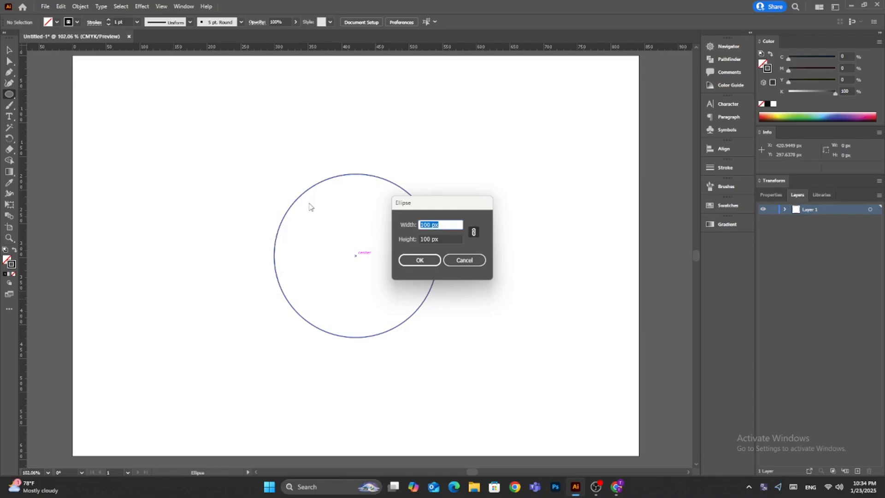
Create a 50 px circle at the large circle's center and enlarge it concentrically to about 126 px.
{"action": "type", "text": "50"}
{"action": "left_click", "coordinate": [419, 260]}
{"action": "left_click_drag", "start_coordinate": [374, 275], "coordinate": [400, 300]}
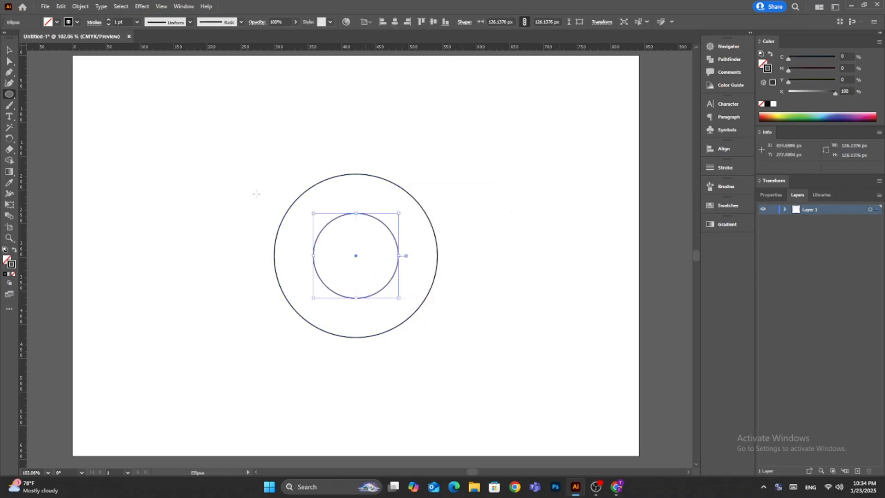
Duplicate both concentric circles horizontally to the right so each outer circle touches the other pair's inner circle.
{"action": "key", "text": "v"}
{"action": "left_click_drag", "start_coordinate": [256, 192], "coordinate": [451, 454]}
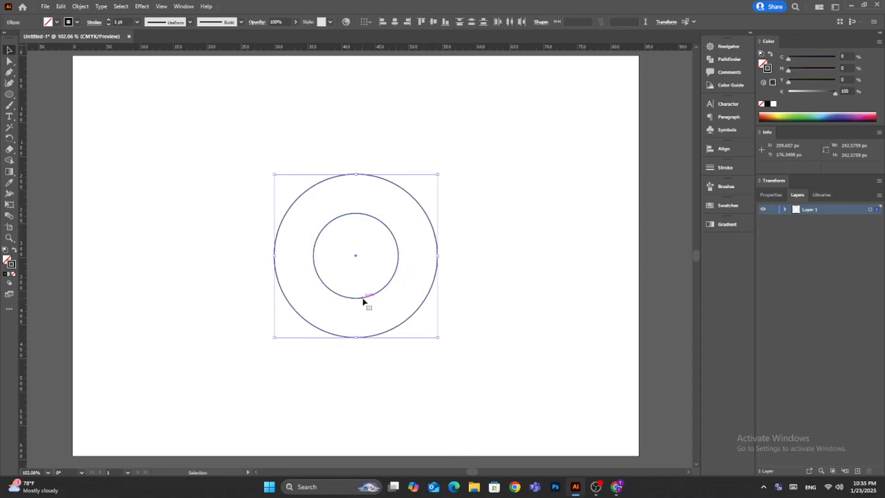
{"action": "left_click_drag", "start_coordinate": [366, 300], "coordinate": [490, 304]}
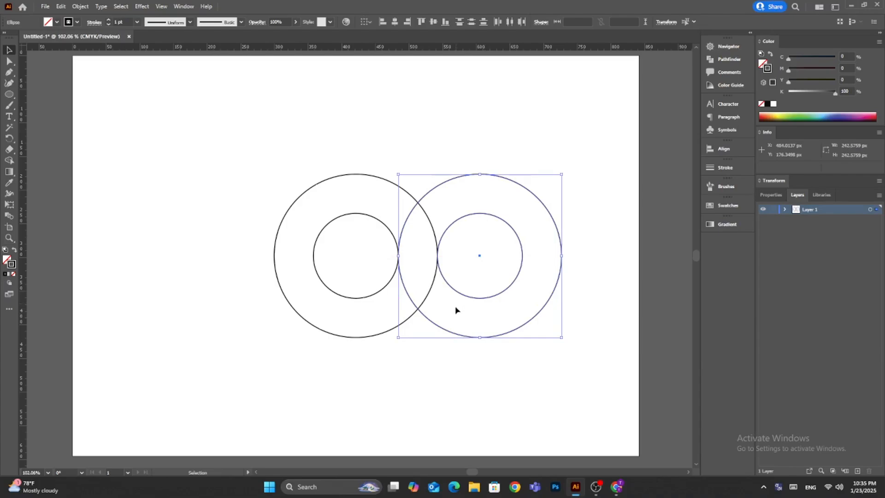
Move both circle pairs up and left on the artboard and duplicate them directly below to form a two-by-two grid.
{"action": "left_click_drag", "start_coordinate": [587, 163], "coordinate": [342, 240]}
{"action": "left_click_drag", "start_coordinate": [362, 215], "coordinate": [312, 113]}
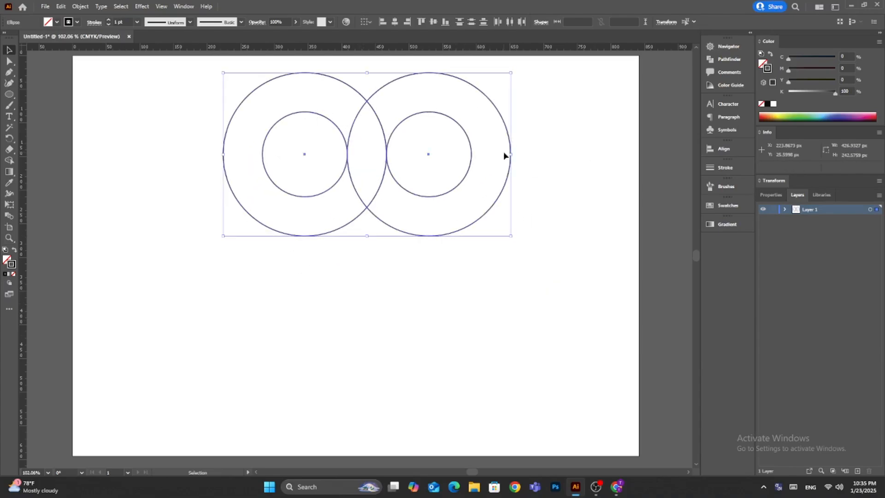
{"action": "left_click_drag", "start_coordinate": [372, 221], "coordinate": [380, 330]}
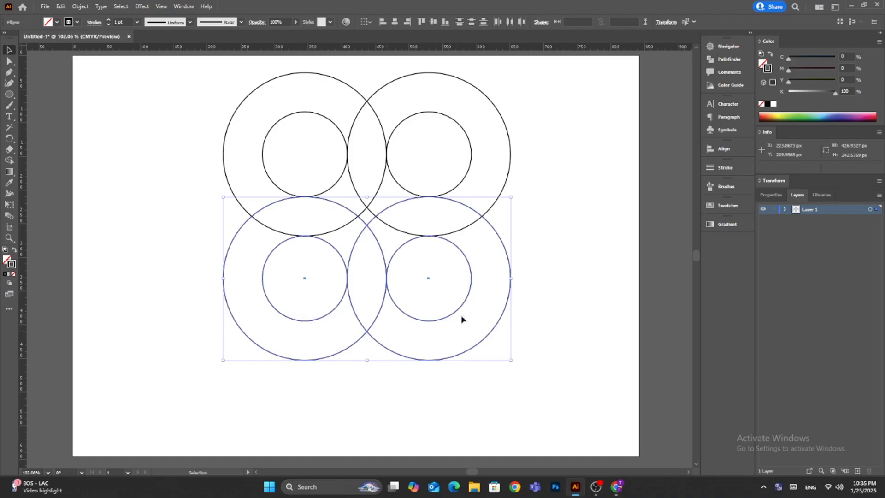
Scale the two-by-two grid of circles down to about 337 px wide and move it to the right part of the artboard.
{"action": "left_click", "coordinate": [556, 277]}
{"action": "scroll", "coordinate": [557, 277], "scroll_direction": "right", "scroll_amount": 2}
{"action": "scroll", "coordinate": [541, 271], "scroll_direction": "left", "scroll_amount": 7}
{"action": "scroll", "coordinate": [626, 197], "scroll_direction": "right", "scroll_amount": 1}
{"action": "scroll", "coordinate": [622, 193], "scroll_direction": "right", "scroll_amount": 3}
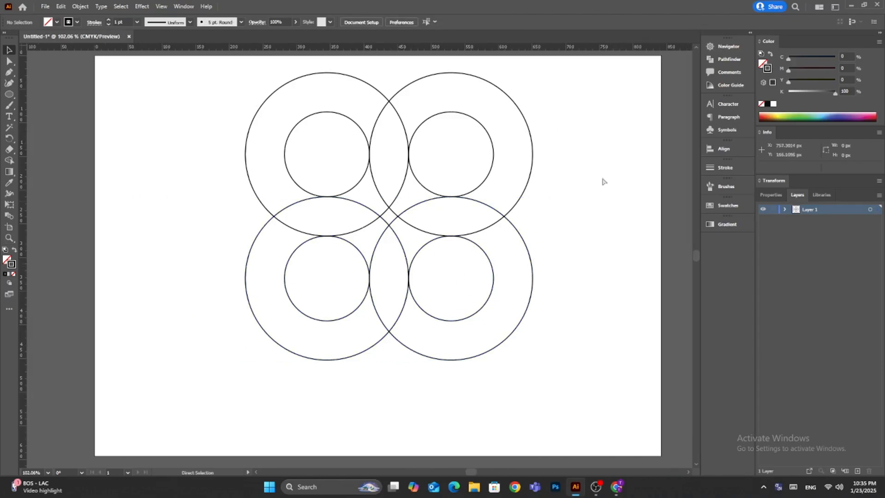
{"action": "left_click_drag", "start_coordinate": [570, 82], "coordinate": [171, 392]}
{"action": "left_click_drag", "start_coordinate": [533, 360], "coordinate": [473, 299]}
{"action": "key", "text": "ctrl+z"}
{"action": "key", "text": "ctrl+z"}
{"action": "left_click_drag", "start_coordinate": [371, 191], "coordinate": [547, 222]}
{"action": "left_click", "coordinate": [400, 380]}
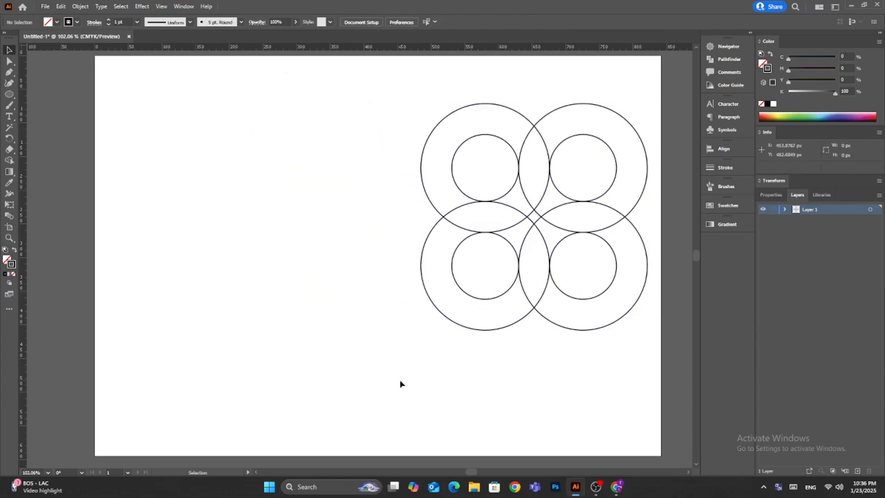
Copy the upper two overlapping circle pairs to the empty left half of the artboard.
{"action": "left_click_drag", "start_coordinate": [382, 102], "coordinate": [652, 162]}
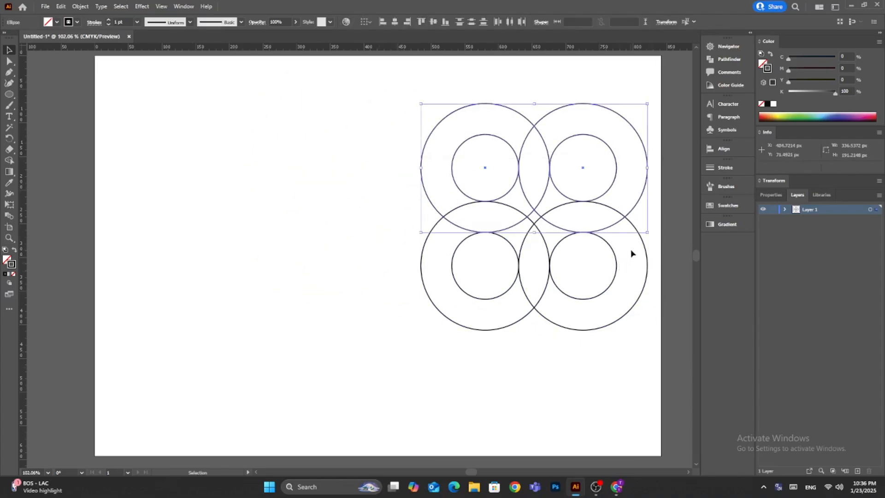
{"action": "left_click_drag", "start_coordinate": [520, 174], "coordinate": [241, 238]}
{"action": "left_click", "coordinate": [233, 197]}
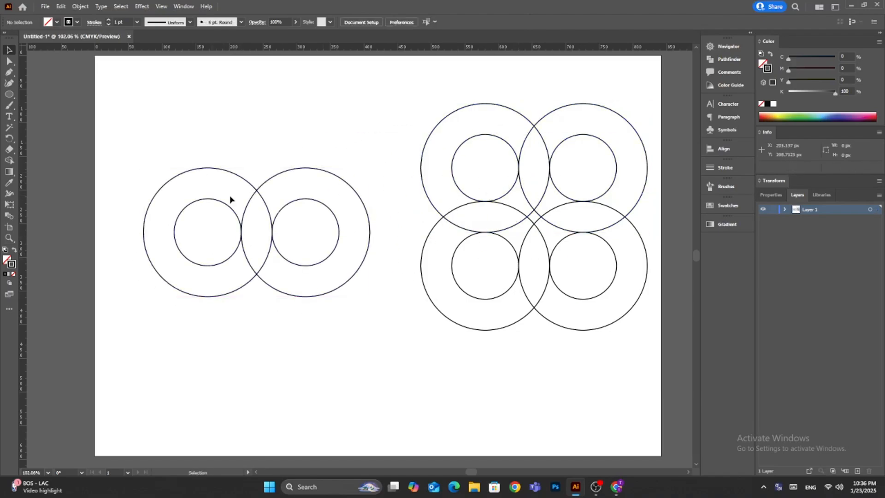
Merge the ring bands of the two-by-two grid with Shape Builder, using the fill C=70 M=15 Y=0 K=0.
{"action": "left_click_drag", "start_coordinate": [650, 93], "coordinate": [411, 369]}
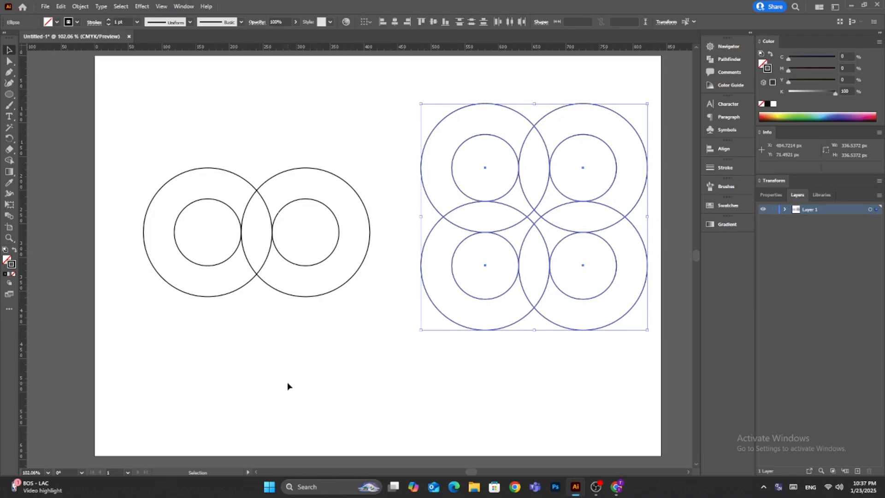
{"action": "key", "text": "shift+m"}
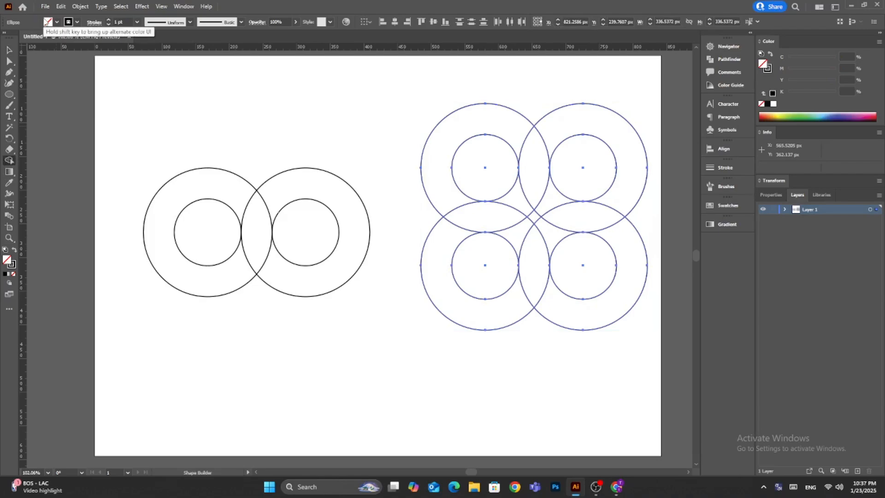
{"action": "left_click", "coordinate": [53, 21]}
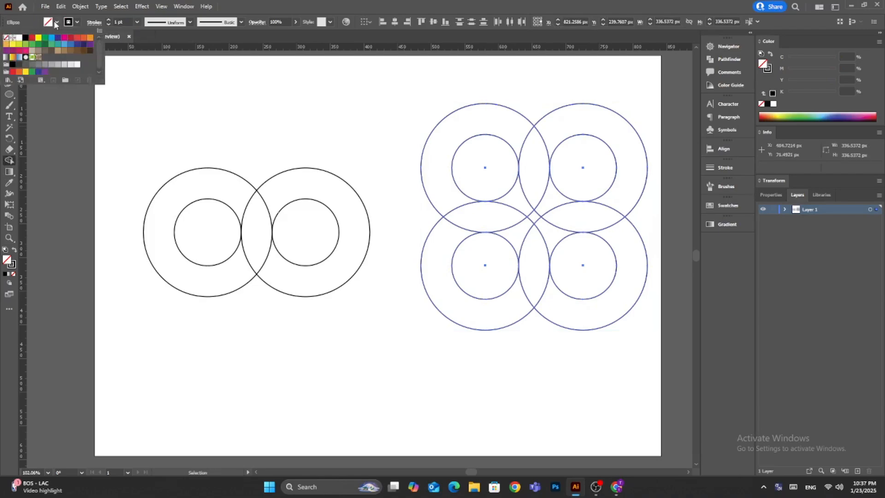
{"action": "left_click", "coordinate": [66, 45]}
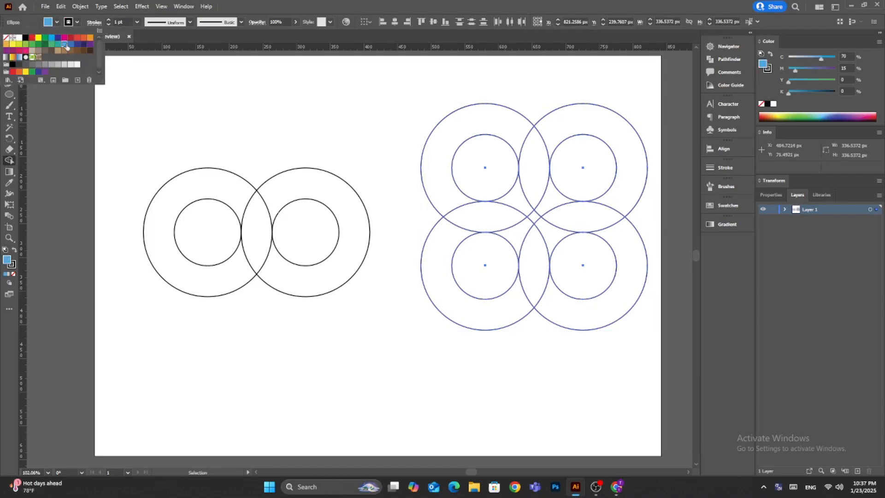
{"action": "mouse_move", "coordinate": [488, 122]}
{"action": "left_mouse_down"}
{"action": "mouse_move", "coordinate": [526, 144]}
{"action": "mouse_move", "coordinate": [548, 131]}
{"action": "mouse_move", "coordinate": [476, 213]}
{"action": "mouse_move", "coordinate": [542, 179]}
{"action": "mouse_move", "coordinate": [592, 217]}
{"action": "left_mouse_up"}
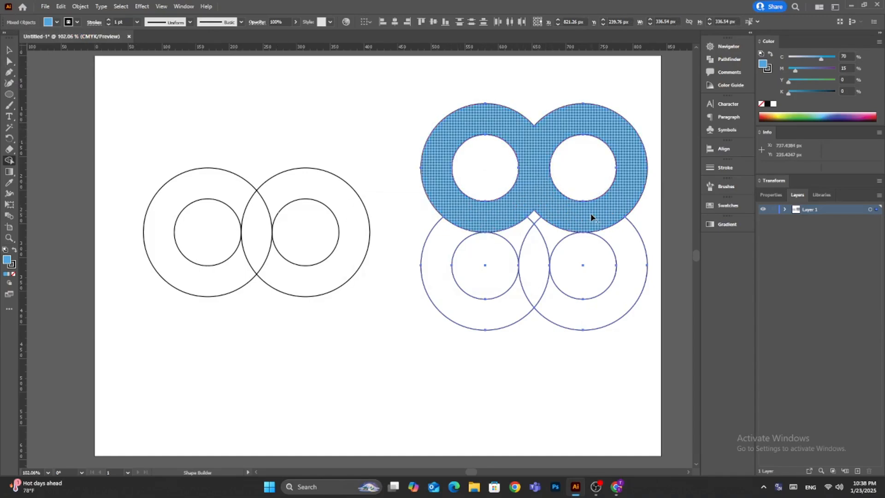
{"action": "mouse_move", "coordinate": [444, 241]}
{"action": "left_mouse_down"}
{"action": "mouse_move", "coordinate": [605, 234]}
{"action": "mouse_move", "coordinate": [618, 243]}
{"action": "left_mouse_up"}
{"action": "key", "text": "v"}
{"action": "left_click", "coordinate": [354, 134]}
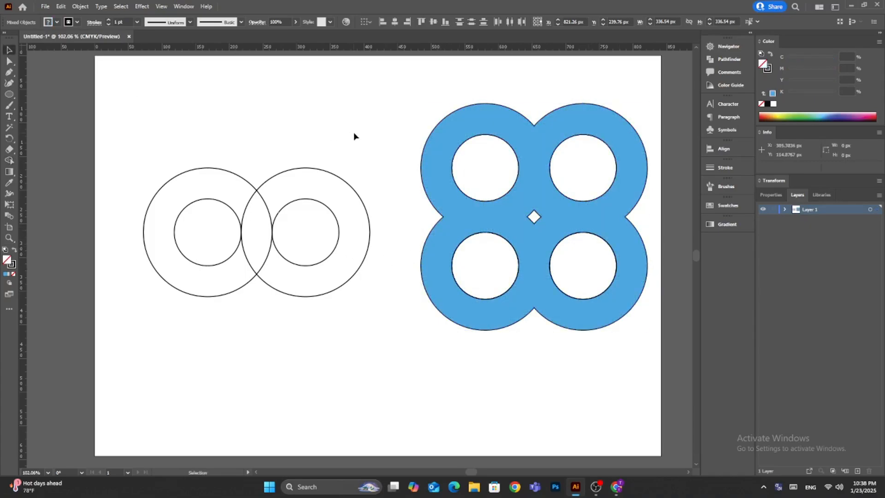
Create a 130 px circle at the center of the left drawing's right-hand rings and enlarge it concentrically to about 233 px.
{"action": "left_click", "coordinate": [10, 98]}
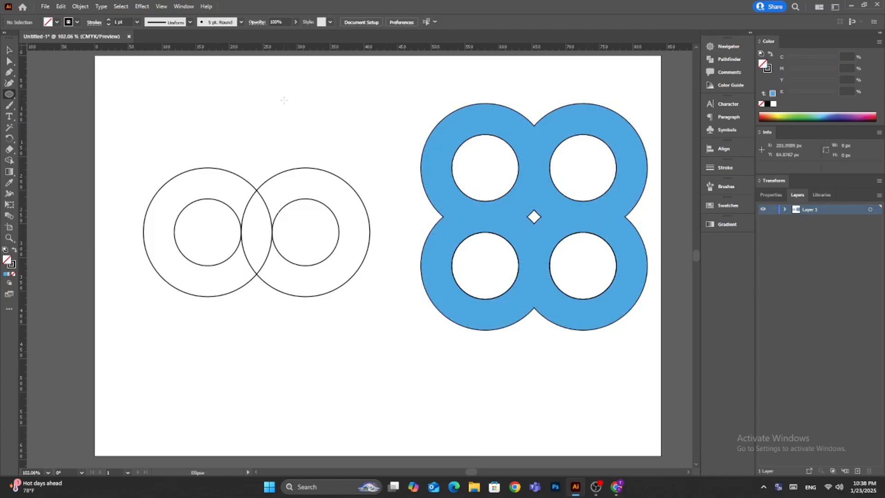
{"action": "left_click", "coordinate": [305, 233]}
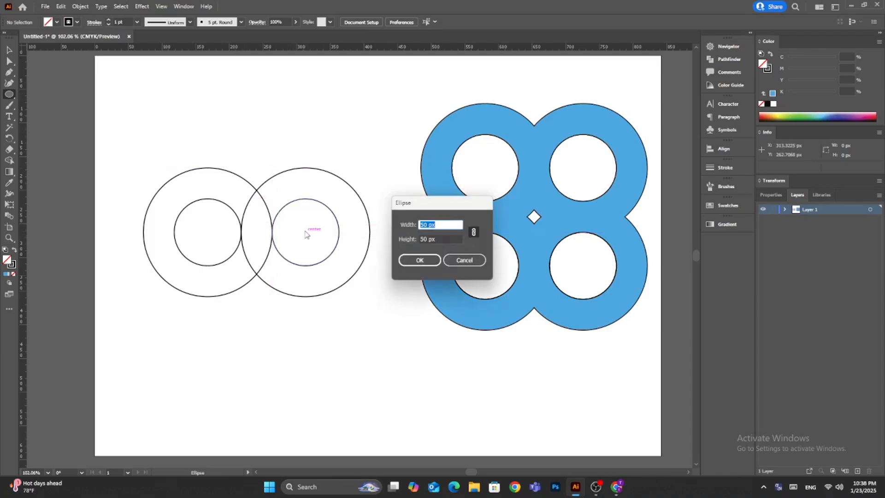
{"action": "type", "text": "130"}
{"action": "left_click", "coordinate": [421, 260]}
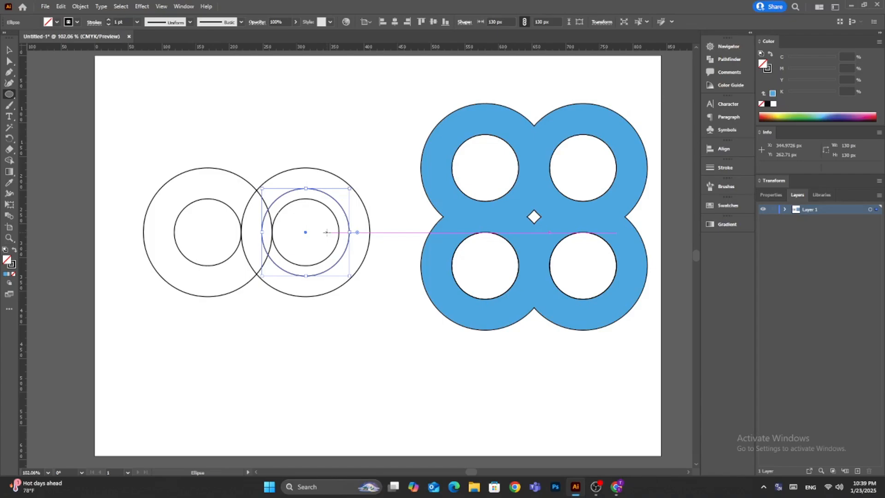
{"action": "left_click_drag", "start_coordinate": [350, 276], "coordinate": [384, 318]}
{"action": "key", "text": "v"}
{"action": "left_click", "coordinate": [217, 134]}
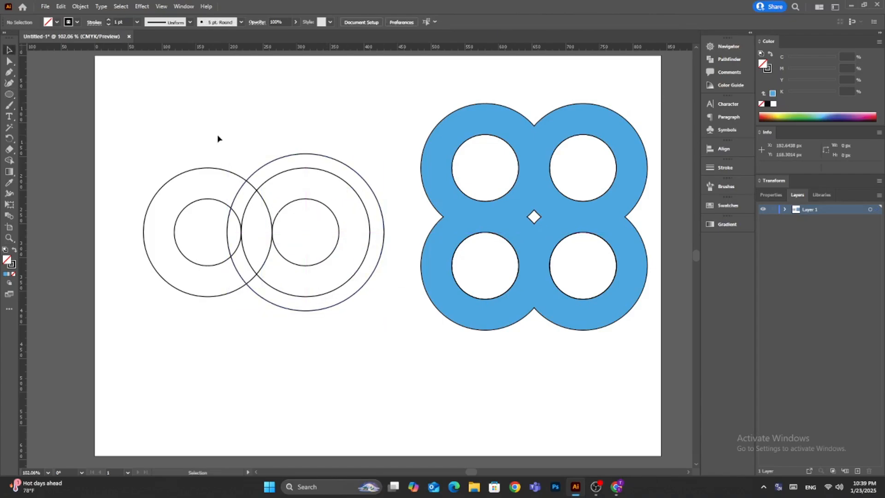
{"action": "key", "text": "l"}
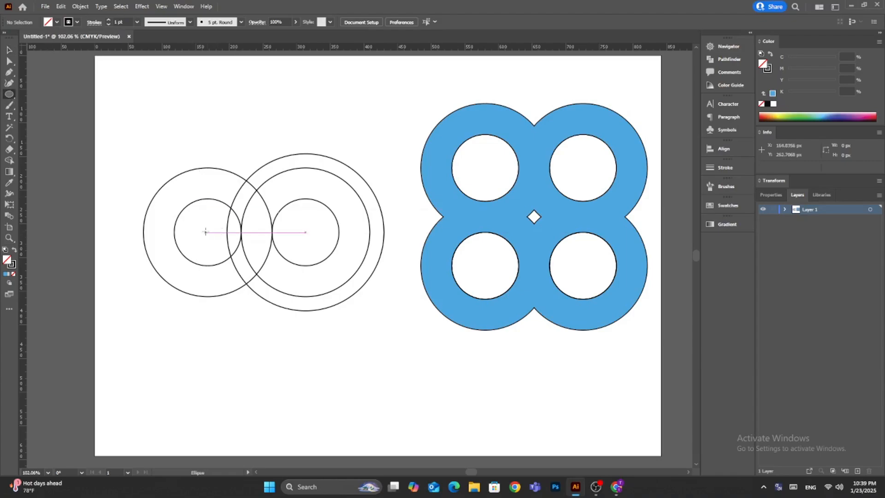
{"action": "left_click", "coordinate": [207, 232]}
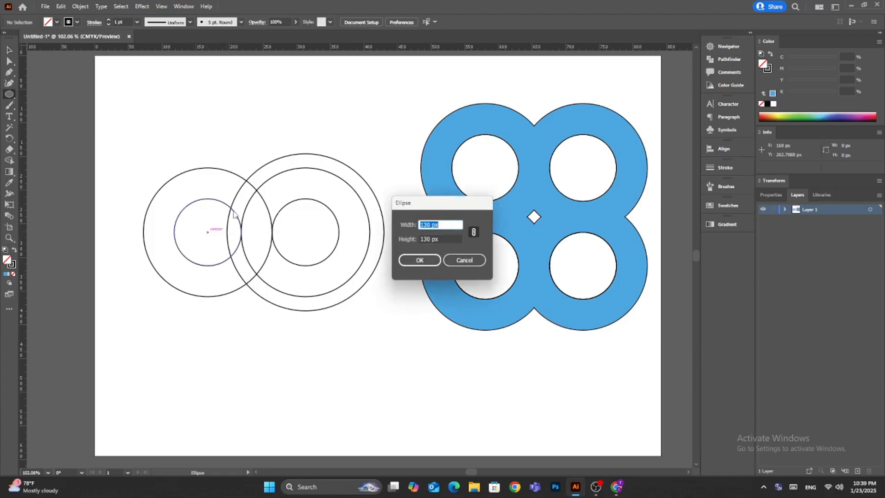
{"action": "left_click", "coordinate": [419, 260]}
{"action": "key", "text": "Delete"}
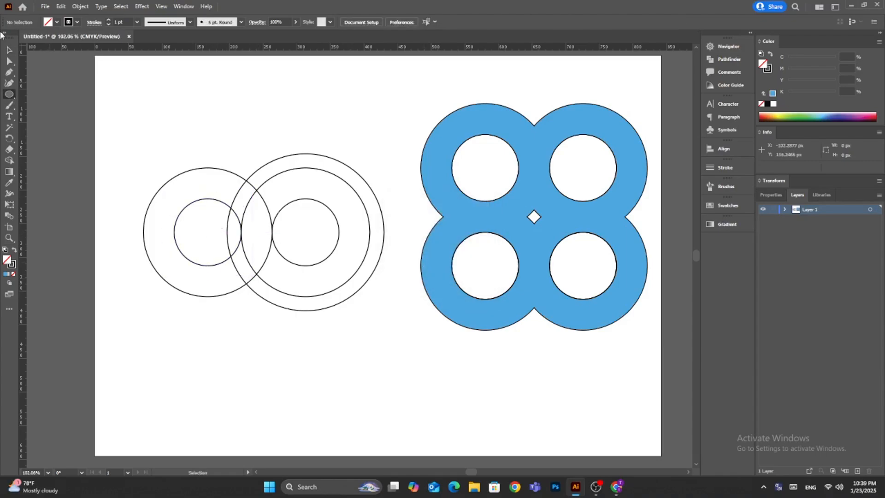
Copy the outermost circle of the right-hand rings so it is concentric with the left-hand rings beside them.
{"action": "key", "text": "v"}
{"action": "left_click", "coordinate": [303, 310]}
{"action": "left_click_drag", "start_coordinate": [302, 310], "coordinate": [202, 307]}
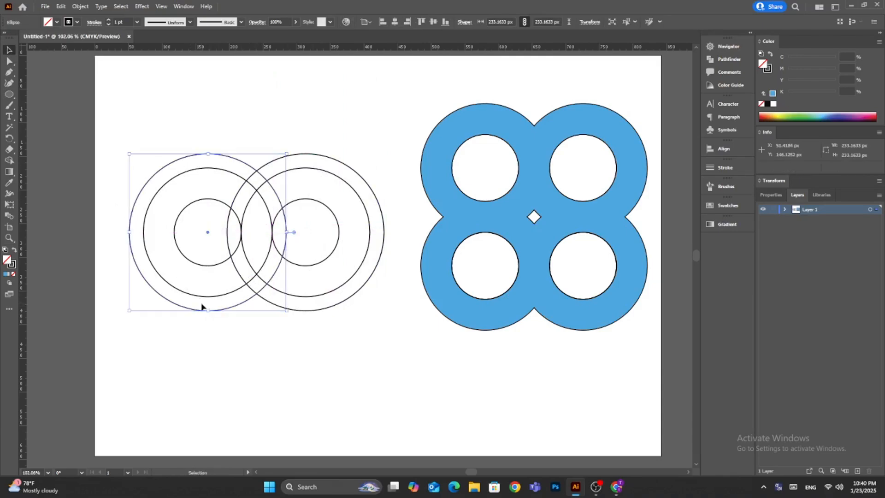
Use Shape Builder with a yellow fill to create two opposite curved connector pieces where the left drawing's rings overlap.
{"action": "left_click_drag", "start_coordinate": [197, 138], "coordinate": [187, 336]}
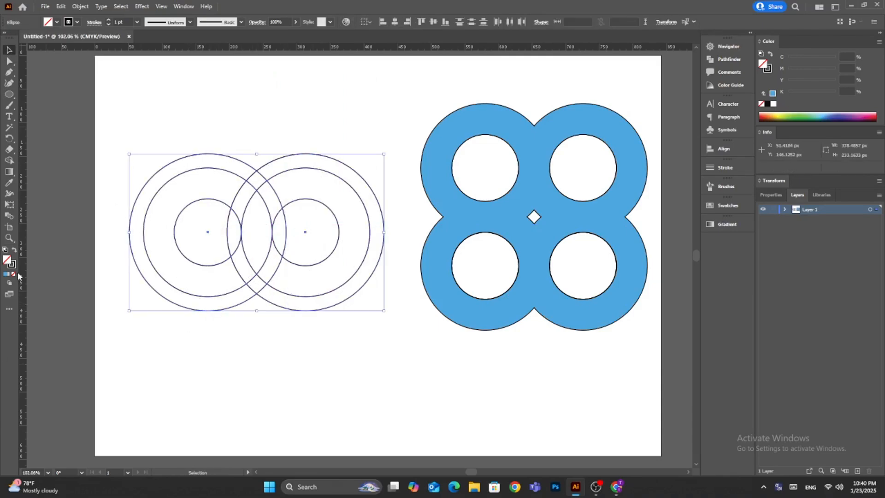
{"action": "left_click", "coordinate": [9, 161]}
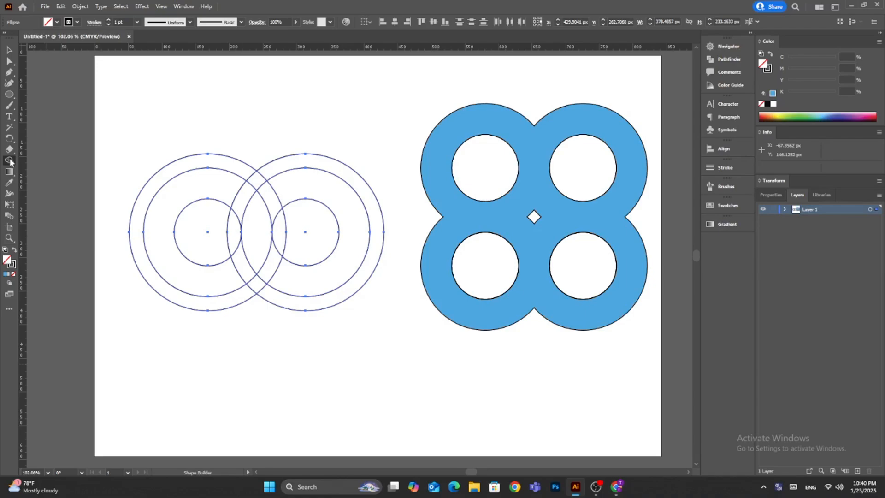
{"action": "left_click", "coordinate": [56, 22]}
{"action": "left_click", "coordinate": [38, 38]}
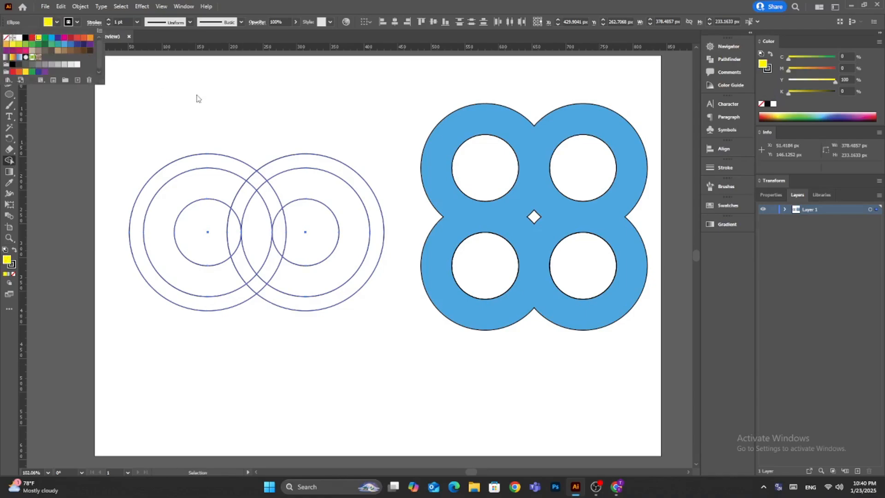
{"action": "left_click", "coordinate": [241, 203]}
{"action": "left_click", "coordinate": [275, 267]}
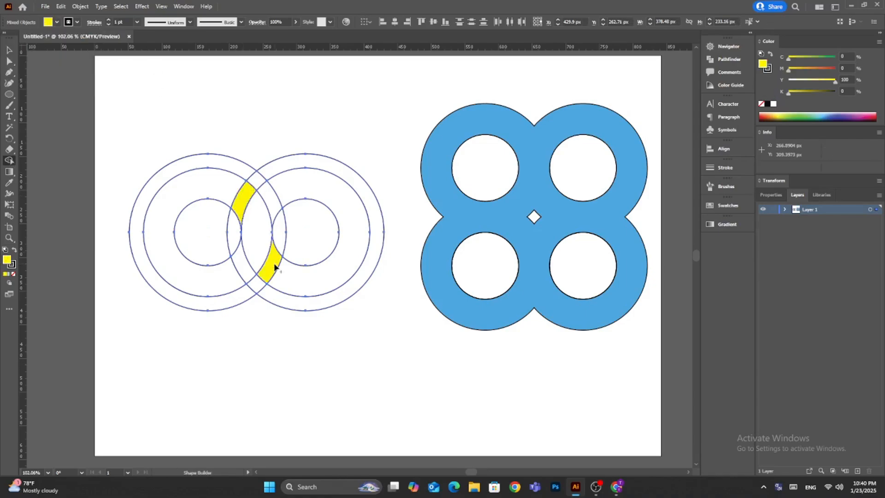
{"action": "left_click", "coordinate": [9, 49]}
{"action": "left_click", "coordinate": [237, 144]}
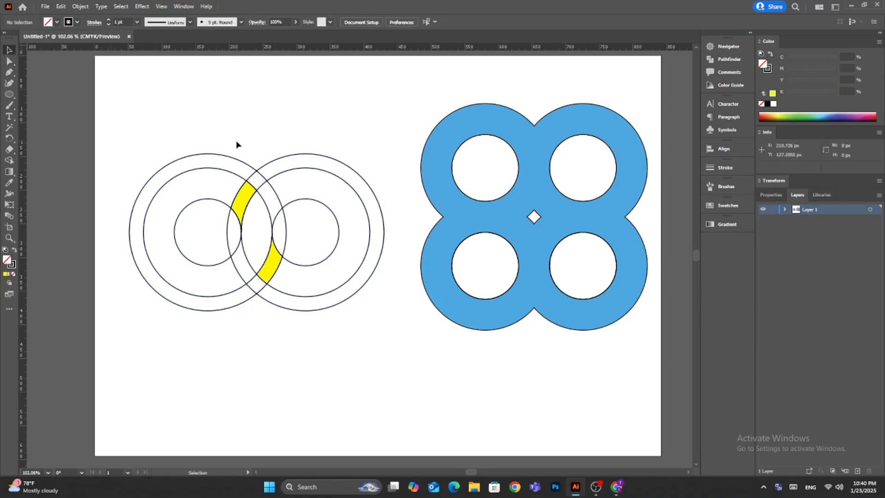
Select the two yellow connector pieces and the blue four-ring shape and hide them.
{"action": "left_click", "coordinate": [239, 195]}
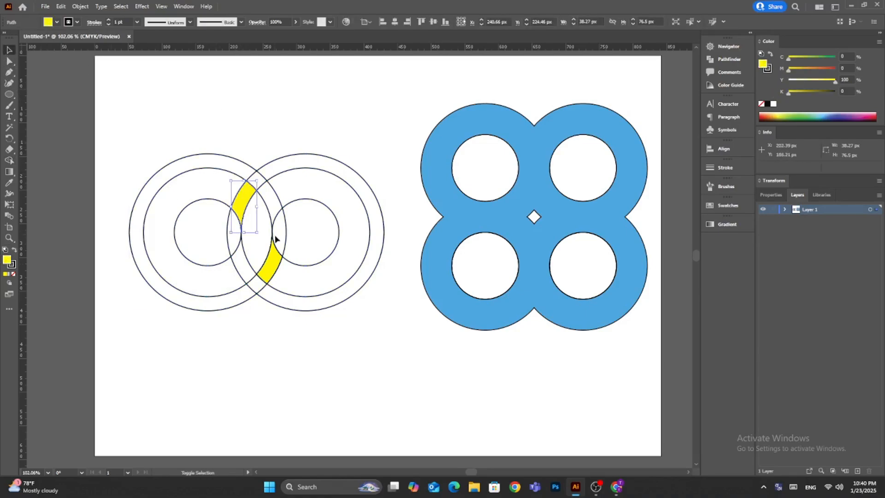
{"action": "left_click", "coordinate": [271, 266], "text": "shift"}
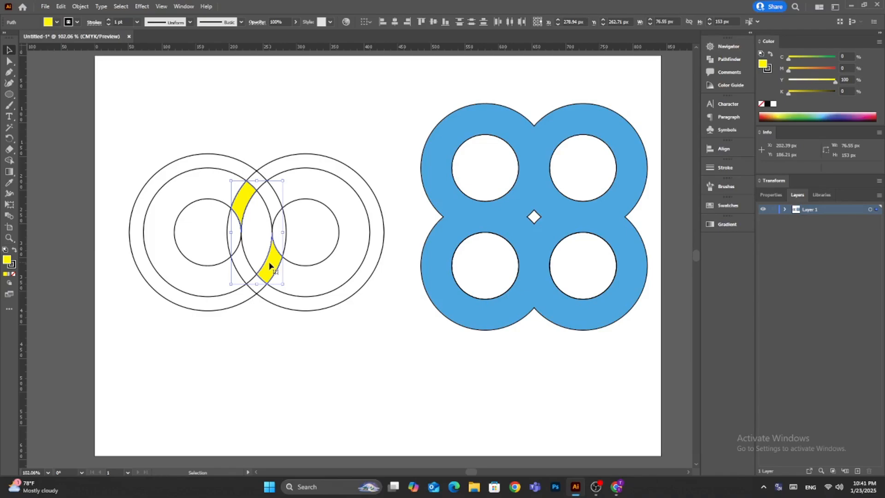
{"action": "left_click", "coordinate": [448, 228], "text": "shift"}
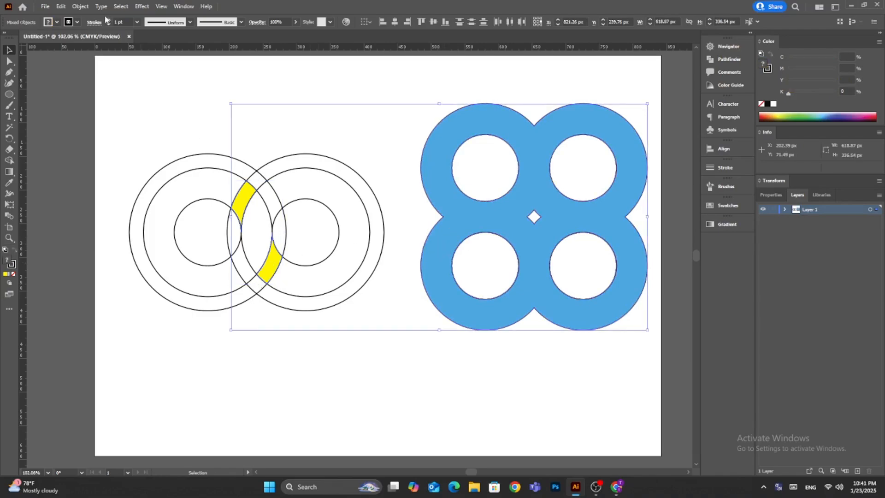
{"action": "left_click", "coordinate": [80, 6]}
{"action": "mouse_move", "coordinate": [110, 89]}
{"action": "left_click", "coordinate": [211, 94]}
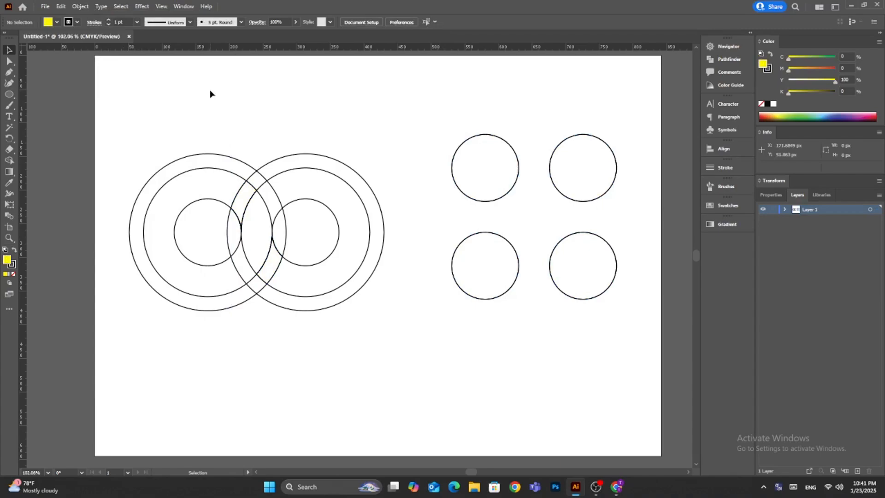
Delete all the remaining construction circles and show the hidden blue and yellow shapes again.
{"action": "left_click_drag", "start_coordinate": [642, 109], "coordinate": [132, 341]}
{"action": "key", "text": "Delete"}
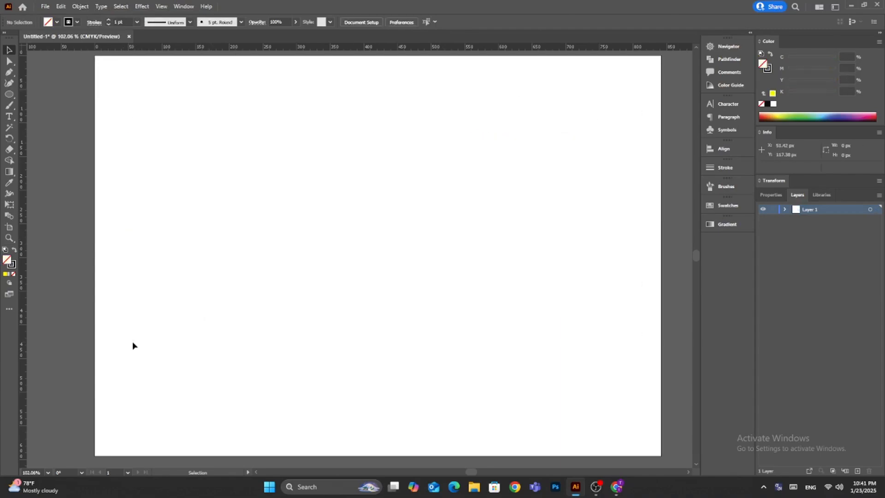
{"action": "left_click", "coordinate": [81, 6]}
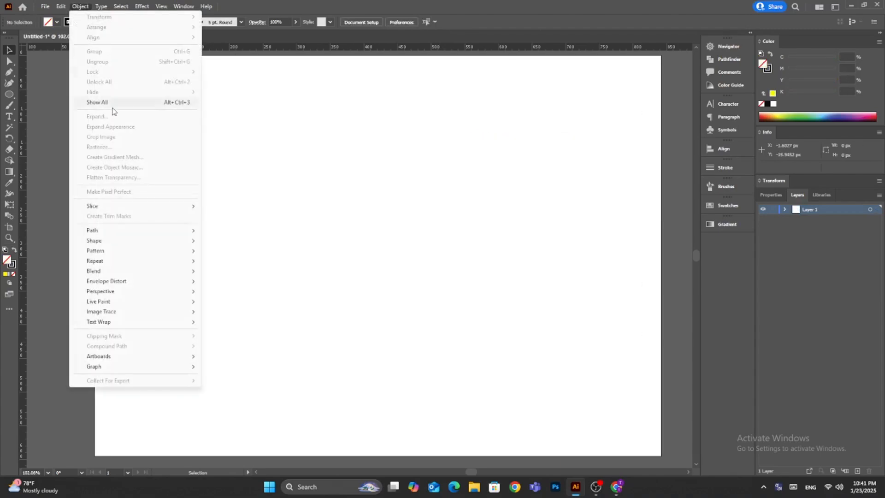
{"action": "left_click", "coordinate": [117, 104]}
{"action": "left_click", "coordinate": [118, 118]}
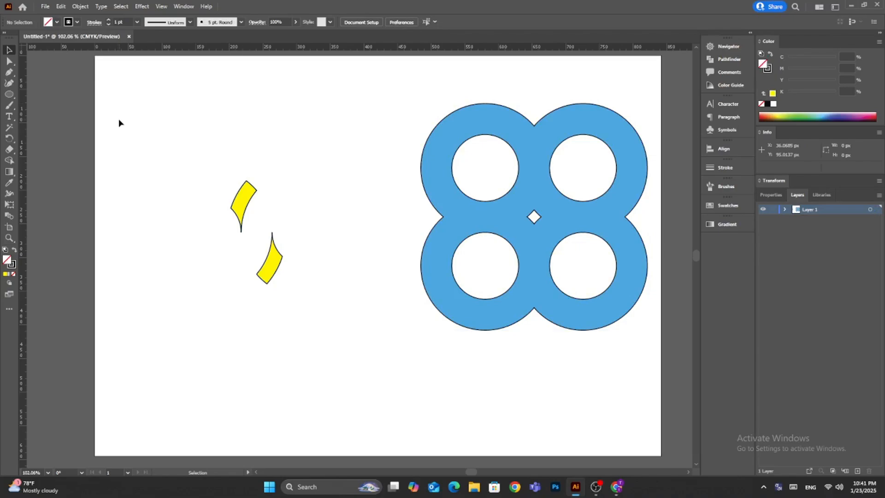
Remove the stroke from the blue four-ring shape and from the two yellow curved pieces.
{"action": "left_click", "coordinate": [489, 229]}
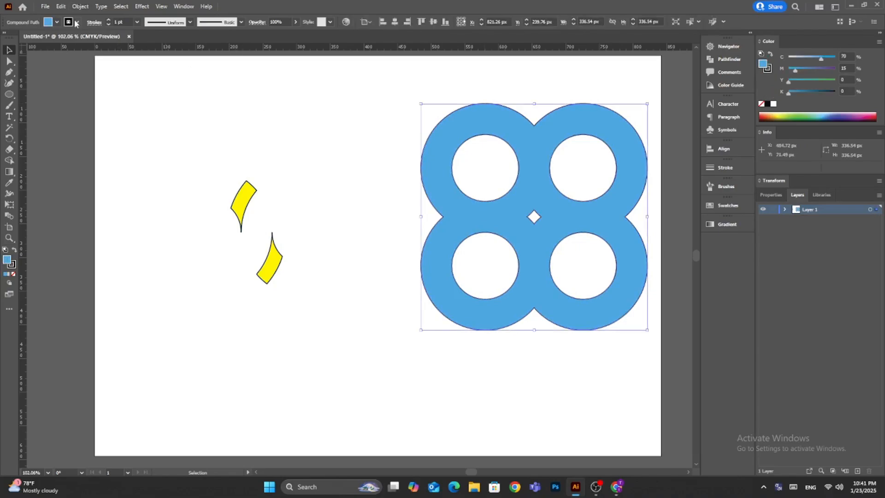
{"action": "left_click", "coordinate": [76, 21]}
{"action": "left_click", "coordinate": [5, 37]}
{"action": "left_click_drag", "start_coordinate": [297, 161], "coordinate": [206, 392]}
{"action": "left_click", "coordinate": [77, 23]}
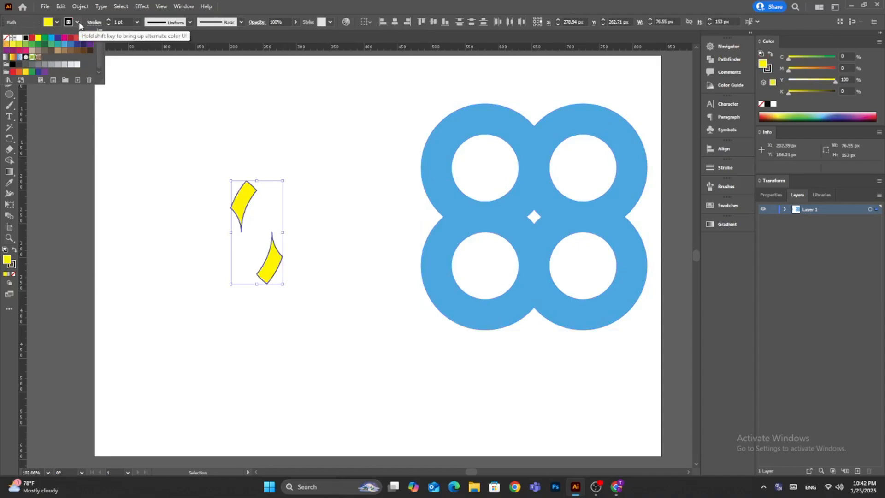
{"action": "left_click", "coordinate": [5, 37]}
{"action": "left_click", "coordinate": [309, 138]}
Fill the upper yellow piece with a white-to-black linear gradient running diagonally across it at about -34°.
{"action": "left_click", "coordinate": [245, 195]}
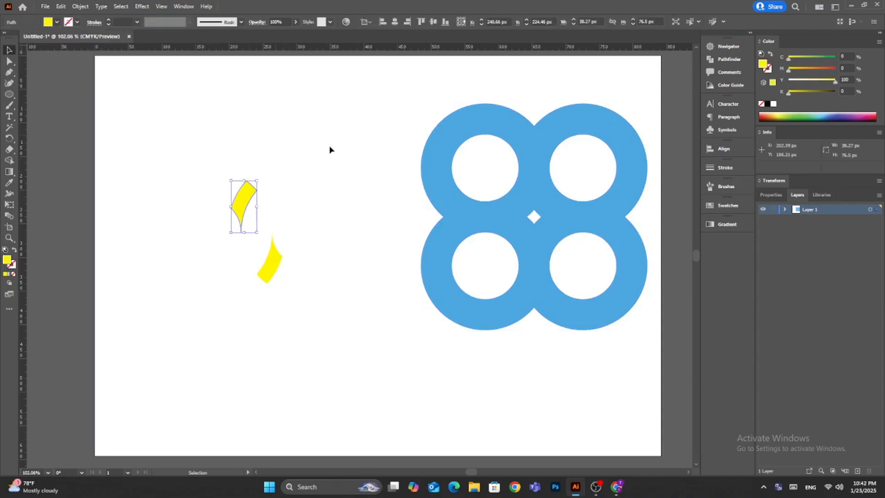
{"action": "key", "text": "g"}
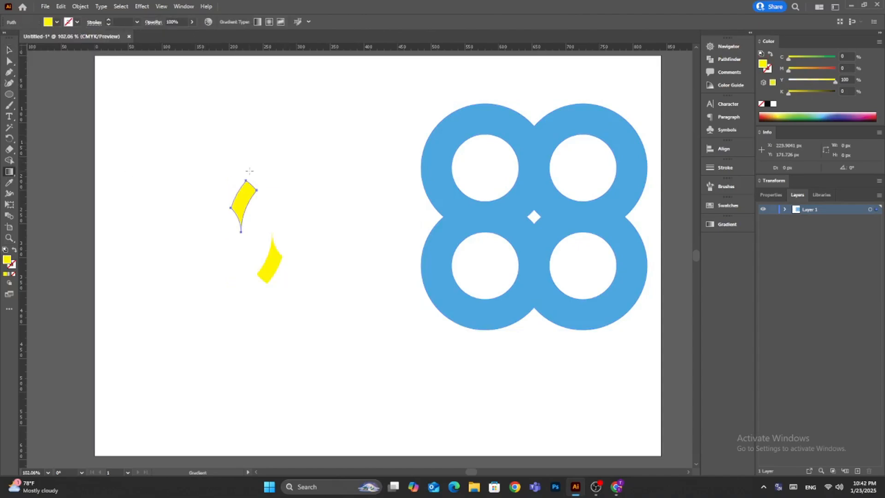
{"action": "left_click", "coordinate": [728, 224]}
{"action": "left_click", "coordinate": [640, 235]}
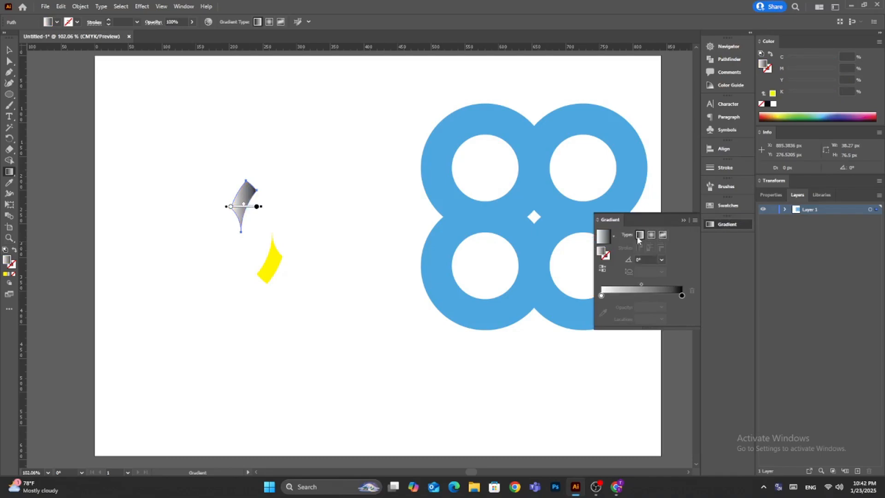
{"action": "left_click_drag", "start_coordinate": [258, 201], "coordinate": [258, 212]}
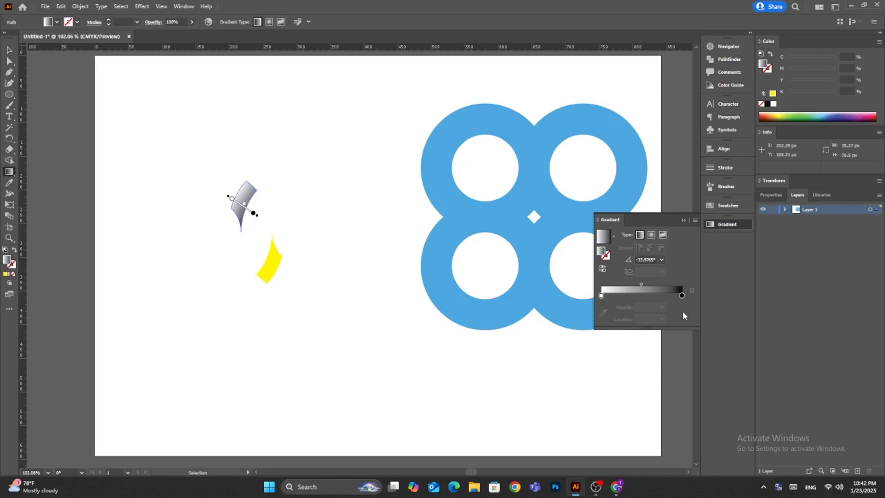
Switch the colour mode of the gradient's black and white stops to RGB.
{"action": "double_click", "coordinate": [682, 295]}
{"action": "double_click", "coordinate": [681, 295]}
{"action": "left_click", "coordinate": [563, 327]}
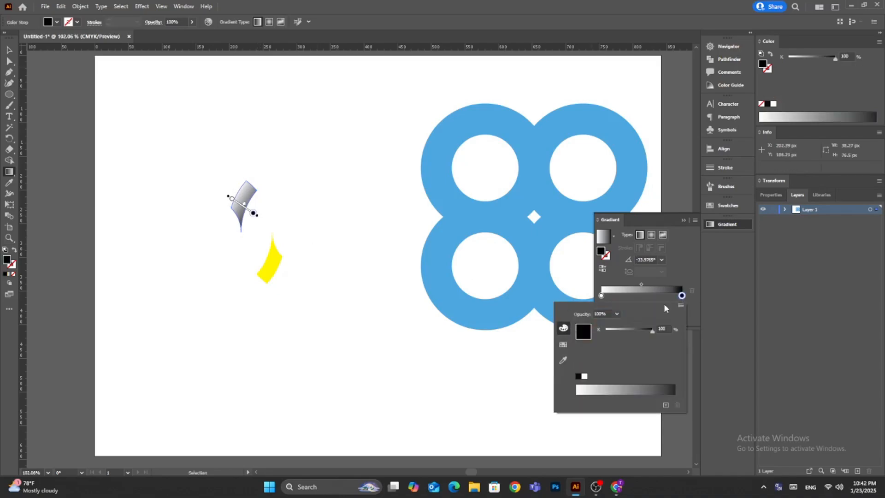
{"action": "left_click", "coordinate": [681, 305]}
{"action": "left_click", "coordinate": [683, 327]}
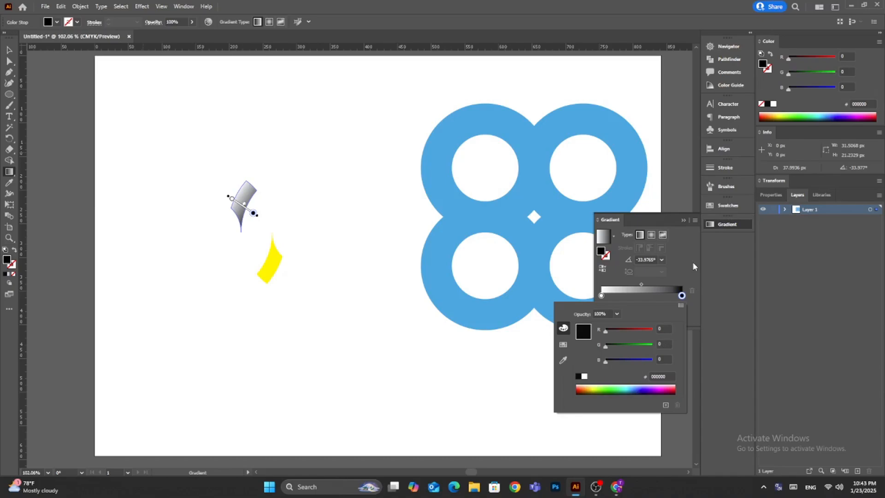
{"action": "double_click", "coordinate": [602, 296]}
{"action": "left_click", "coordinate": [681, 305]}
{"action": "left_click", "coordinate": [709, 318]}
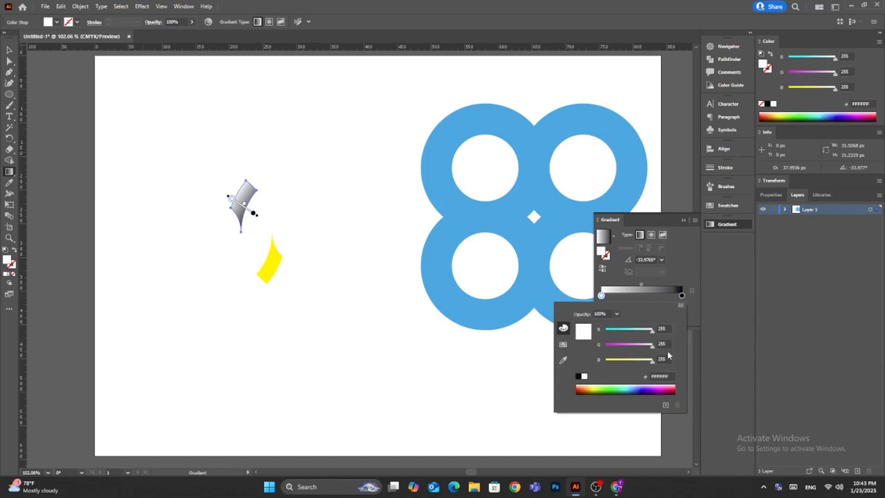
{"action": "left_click", "coordinate": [691, 260]}
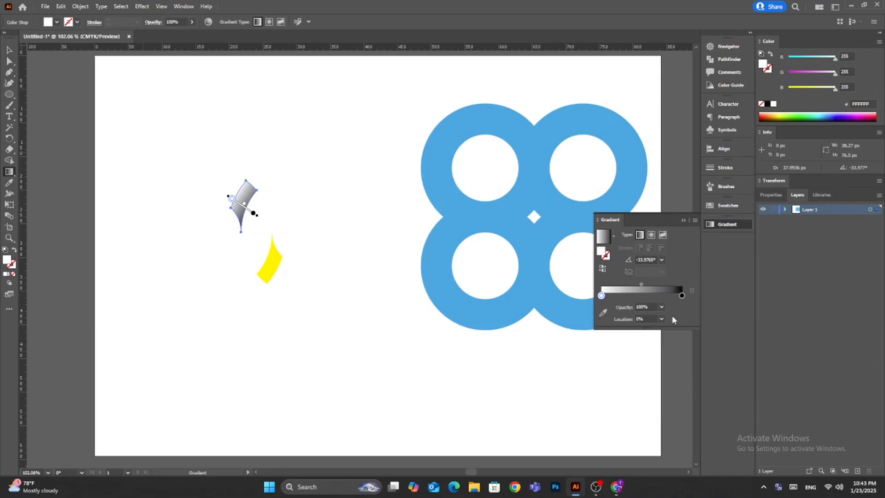
Set the gradient's white stop to 0% opacity and its black stop to 50% opacity.
{"action": "left_click", "coordinate": [661, 308]}
{"action": "left_click", "coordinate": [673, 314]}
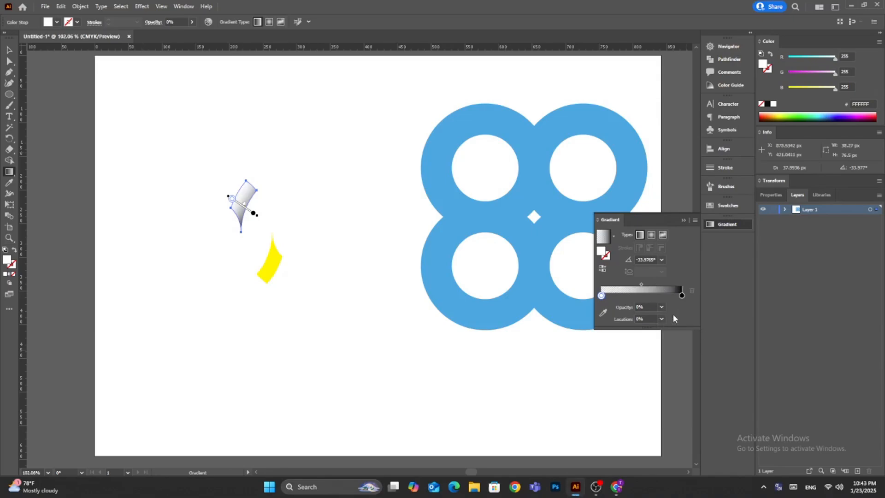
{"action": "left_click", "coordinate": [682, 295]}
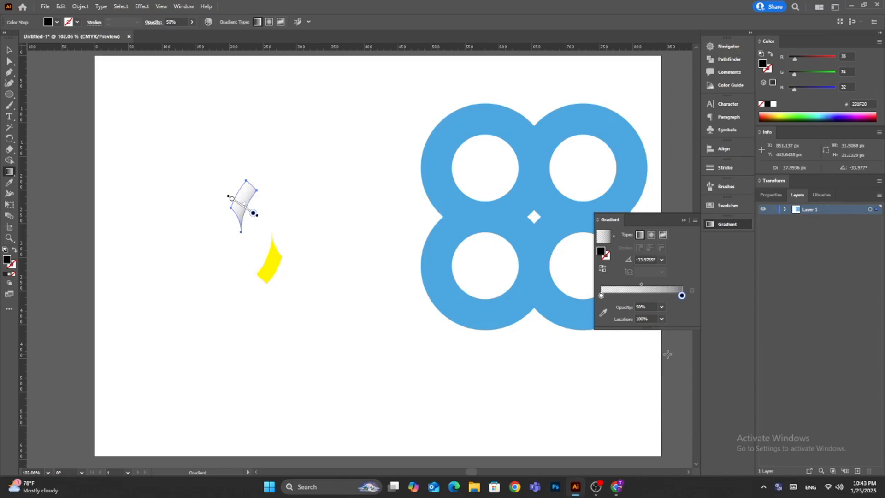
Apply the same linear gradient to the lower yellow piece, running diagonally in the opposite direction at about 146°.
{"action": "key", "text": "v"}
{"action": "left_click", "coordinate": [267, 266]}
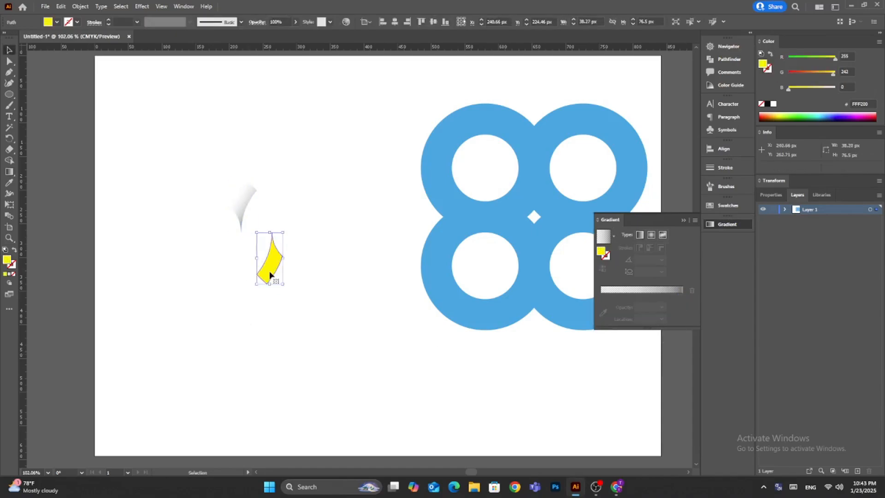
{"action": "key", "text": "g"}
{"action": "left_click", "coordinate": [640, 235]}
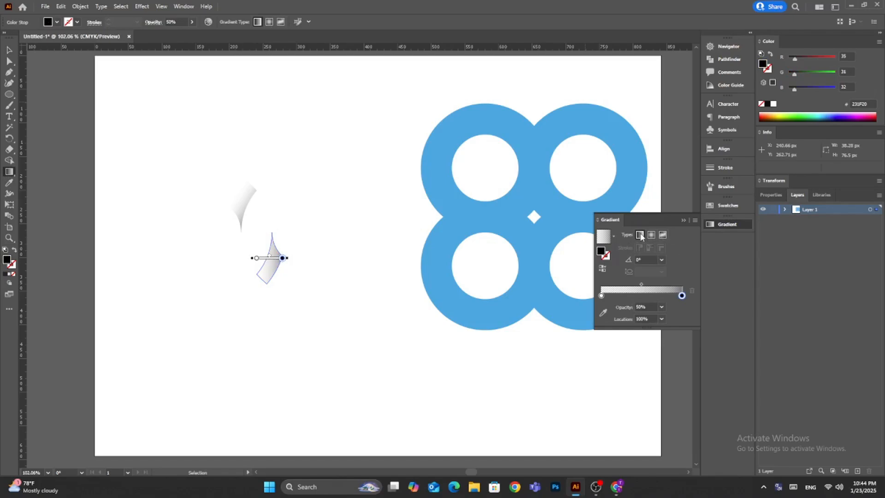
{"action": "left_click_drag", "start_coordinate": [280, 264], "coordinate": [263, 254]}
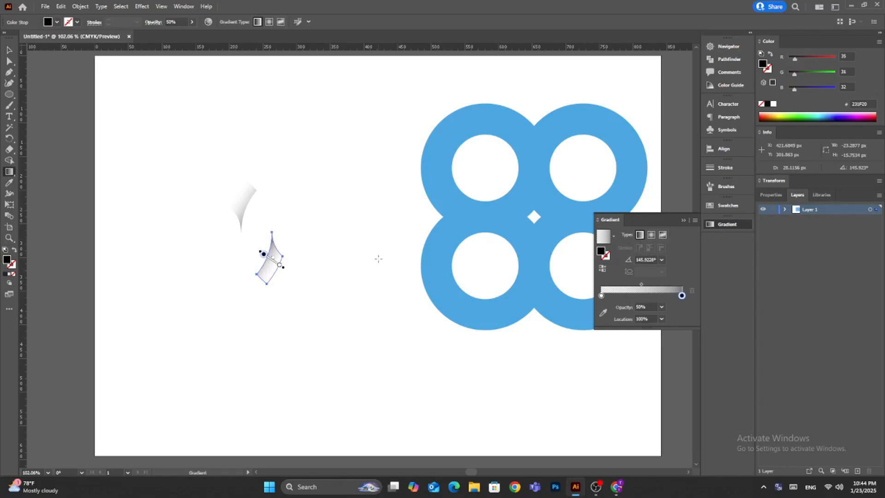
{"action": "left_click", "coordinate": [9, 50]}
{"action": "left_click", "coordinate": [142, 128]}
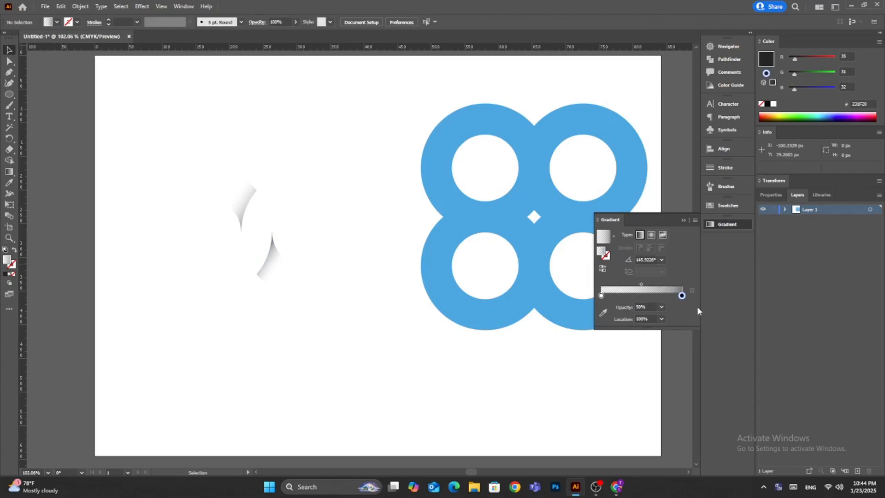
{"action": "left_click", "coordinate": [727, 225]}
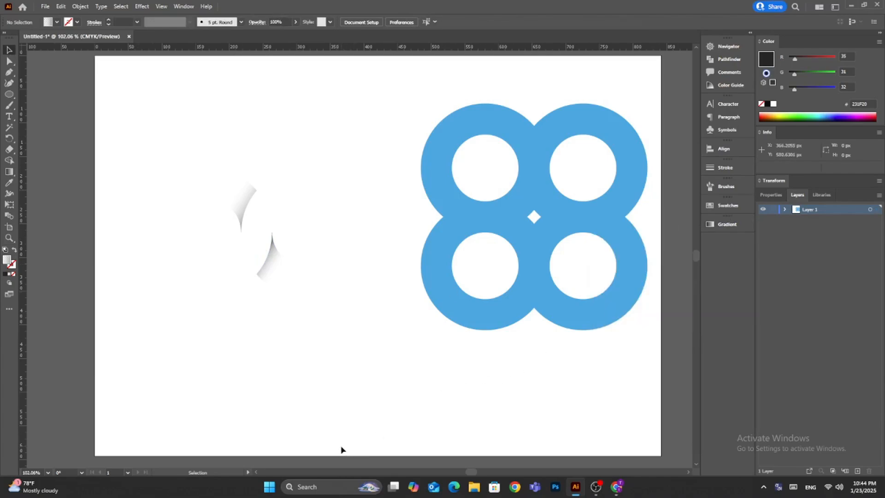
Move the two shading pieces onto the blue shape, one ending at the central diamond, the other at the notch between the upper rings.
{"action": "left_click_drag", "start_coordinate": [270, 256], "coordinate": [309, 305]}
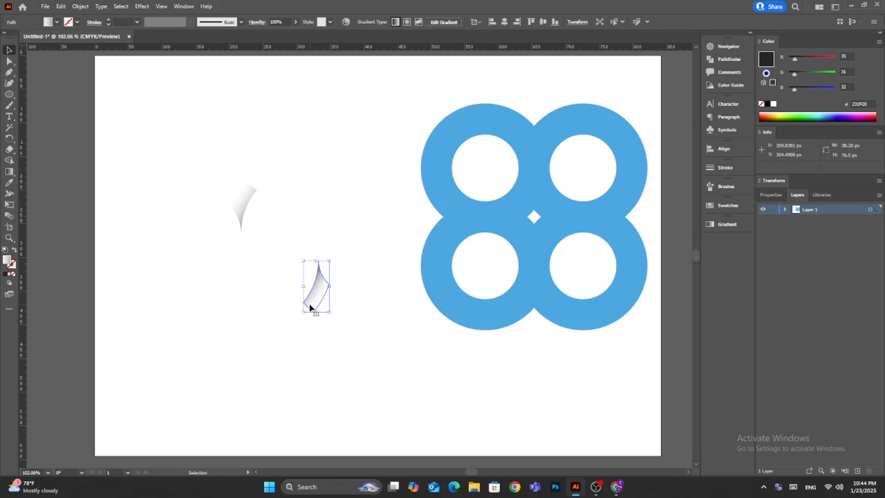
{"action": "left_click_drag", "start_coordinate": [309, 304], "coordinate": [535, 213]}
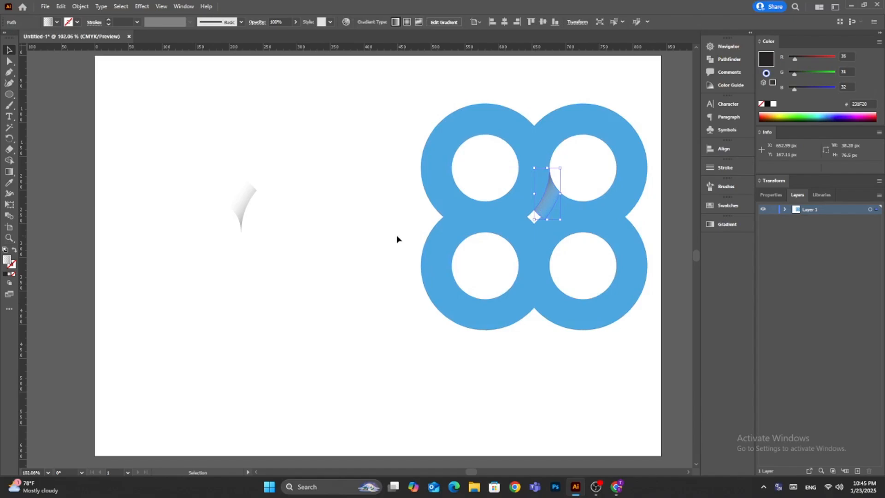
{"action": "left_click", "coordinate": [370, 305]}
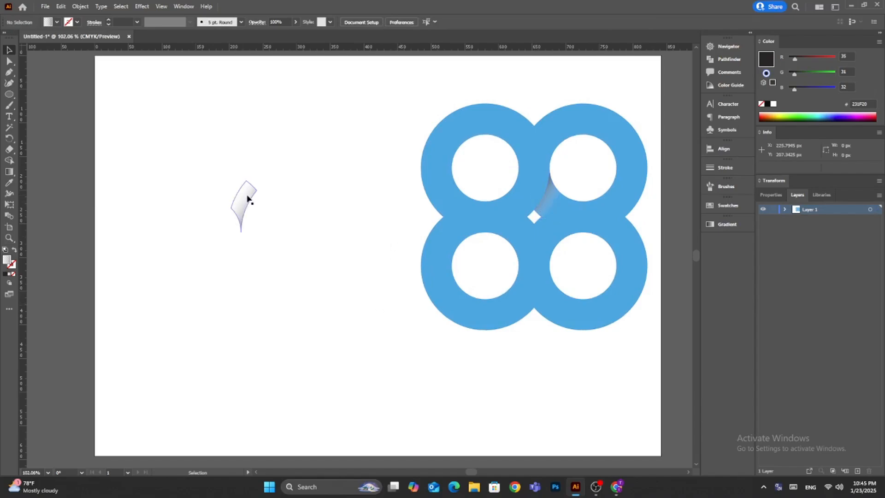
{"action": "left_click_drag", "start_coordinate": [251, 194], "coordinate": [533, 129]}
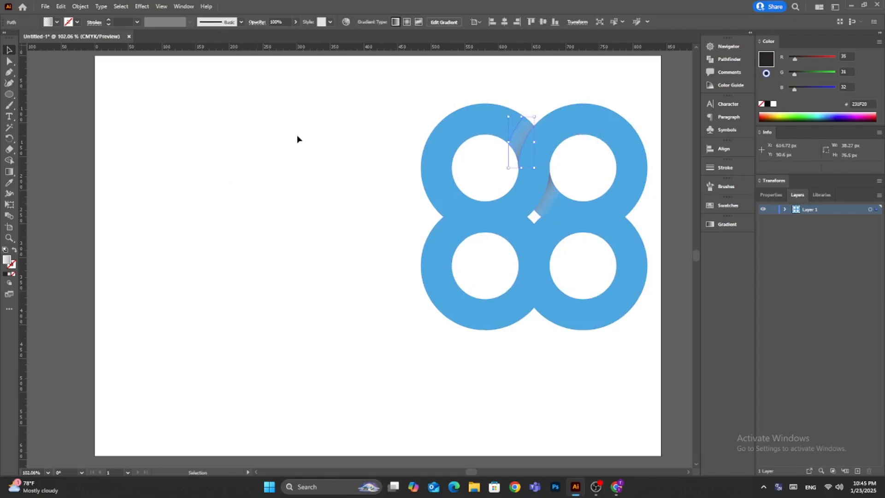
{"action": "left_click", "coordinate": [297, 135]}
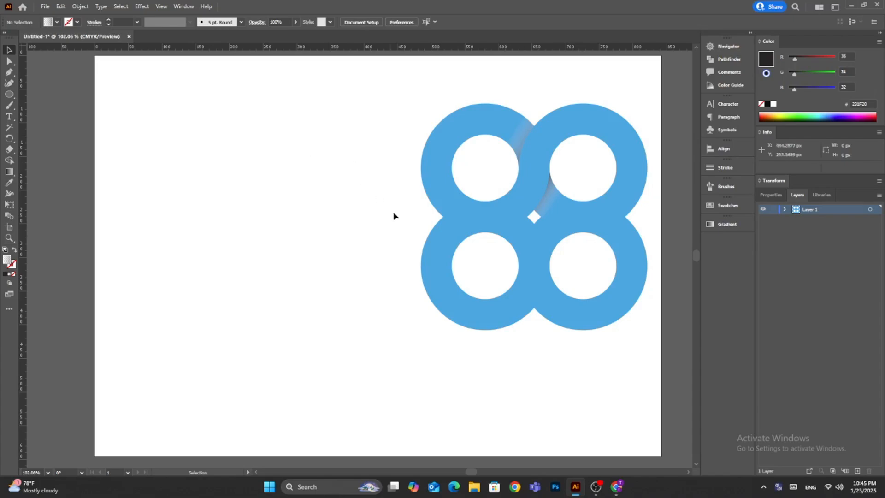
Draw a horizontal black 0.5 pt line without fill, about 129 px long, from the central diamond's middle toward the shape's right-hand notch.
{"action": "scroll", "coordinate": [406, 247], "scroll_direction": "up", "scroll_amount": 2}
{"action": "scroll", "coordinate": [404, 247], "scroll_direction": "down", "scroll_amount": 2}
{"action": "scroll", "coordinate": [406, 248], "scroll_direction": "right", "scroll_amount": 3}
{"action": "scroll", "coordinate": [406, 249], "scroll_direction": "left", "scroll_amount": 3}
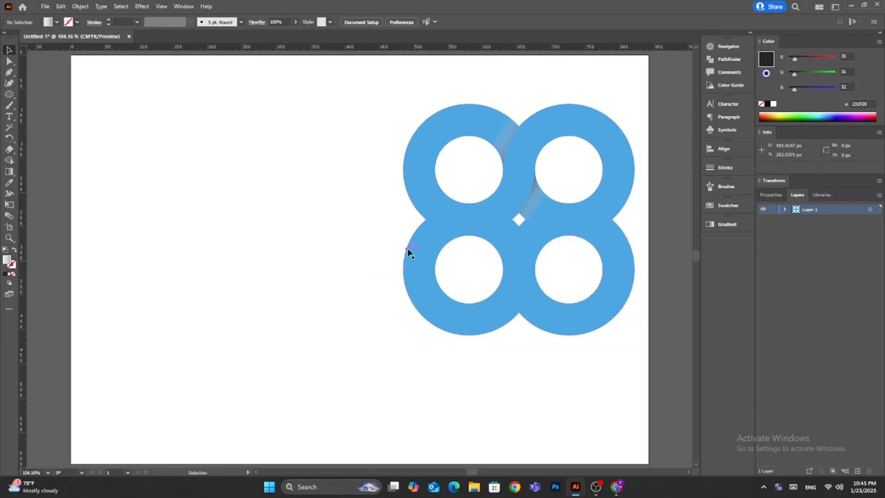
{"action": "scroll", "coordinate": [408, 251], "scroll_direction": "up", "scroll_amount": 4}
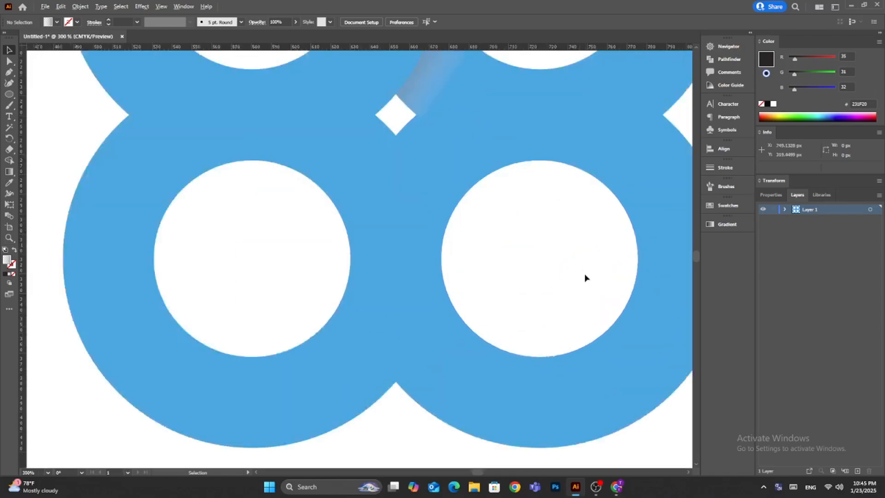
{"action": "scroll", "coordinate": [585, 276], "scroll_direction": "down", "scroll_amount": 2}
{"action": "left_click", "coordinate": [9, 94]}
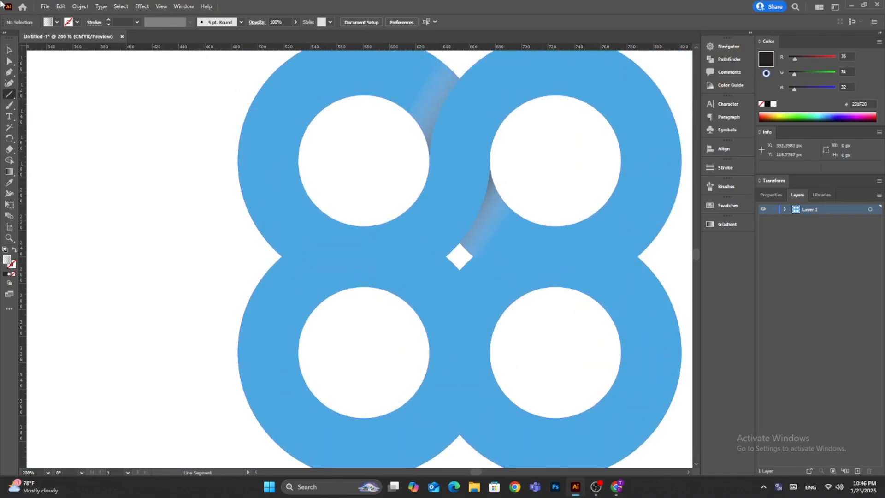
{"action": "left_click", "coordinate": [57, 22]}
{"action": "left_click", "coordinate": [6, 37]}
{"action": "left_click", "coordinate": [77, 23]}
{"action": "left_click", "coordinate": [26, 37]}
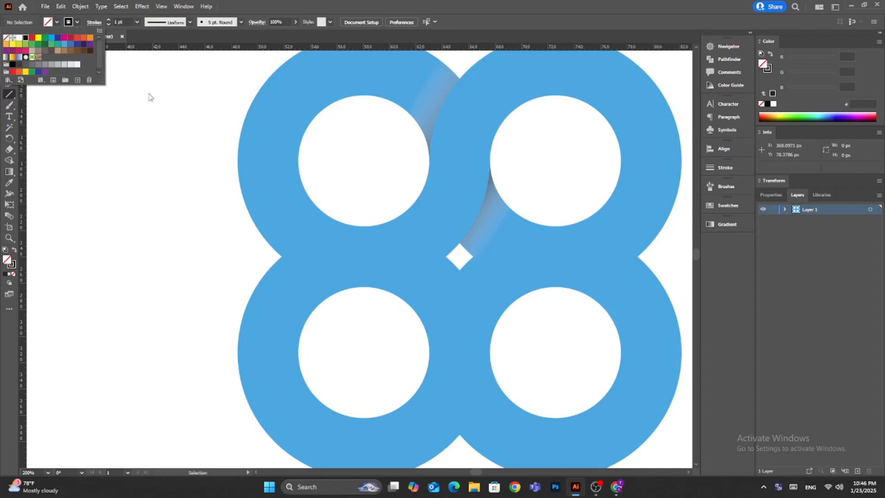
{"action": "left_click", "coordinate": [137, 21]}
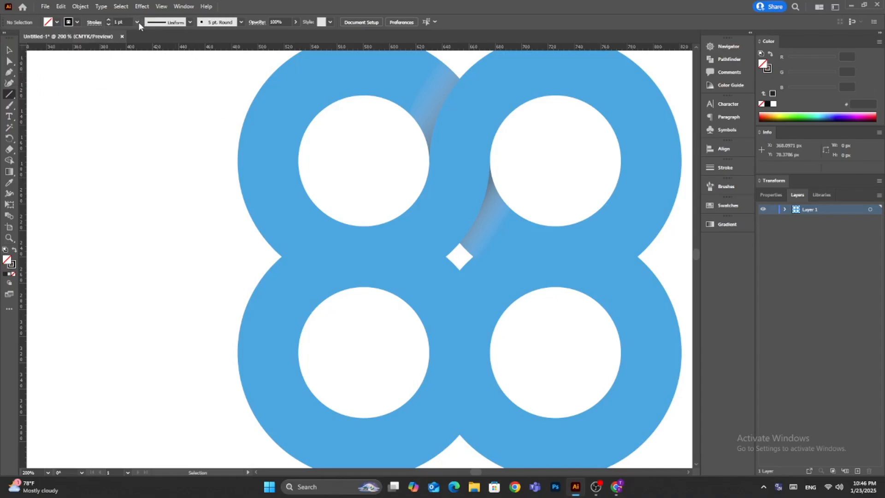
{"action": "left_click", "coordinate": [155, 42]}
{"action": "left_click_drag", "start_coordinate": [459, 256], "coordinate": [631, 259]}
{"action": "left_click", "coordinate": [9, 49]}
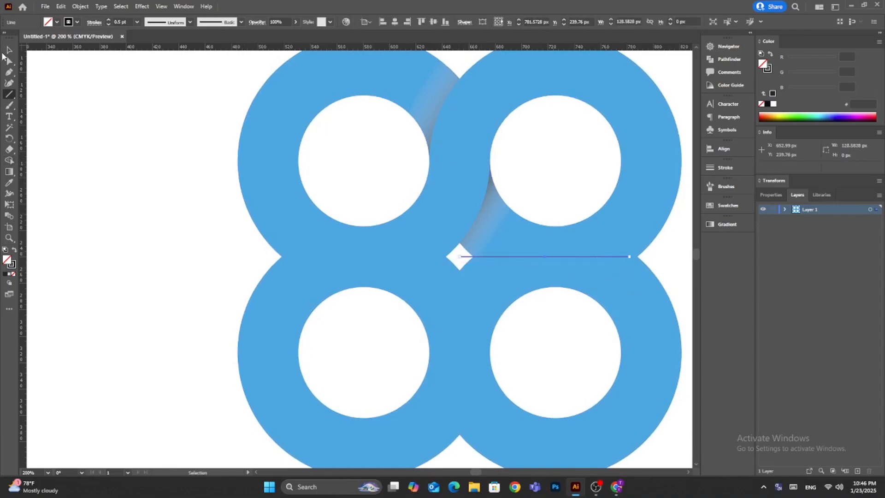
{"action": "left_click", "coordinate": [95, 123]}
{"action": "key", "text": "ctrl+0"}
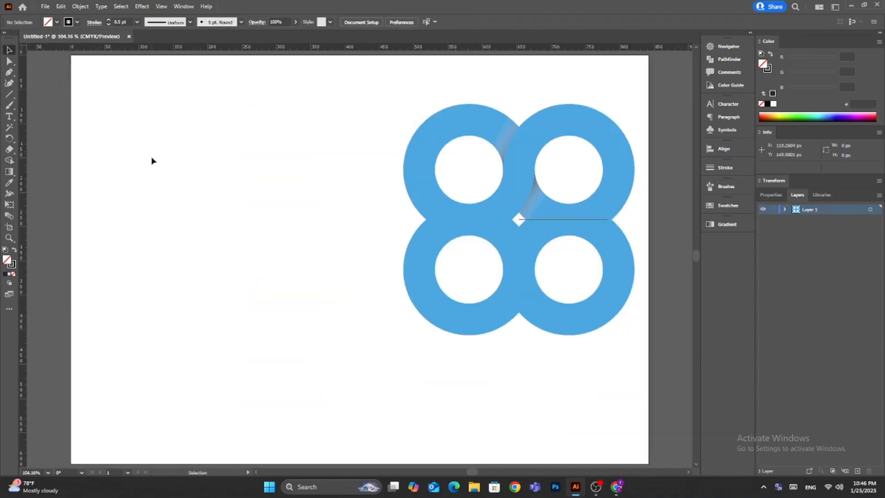
Rotate copies of the upper notch's shading piece by 90° around the central diamond so that all four outer notches are shaded.
{"action": "left_click", "coordinate": [505, 147]}
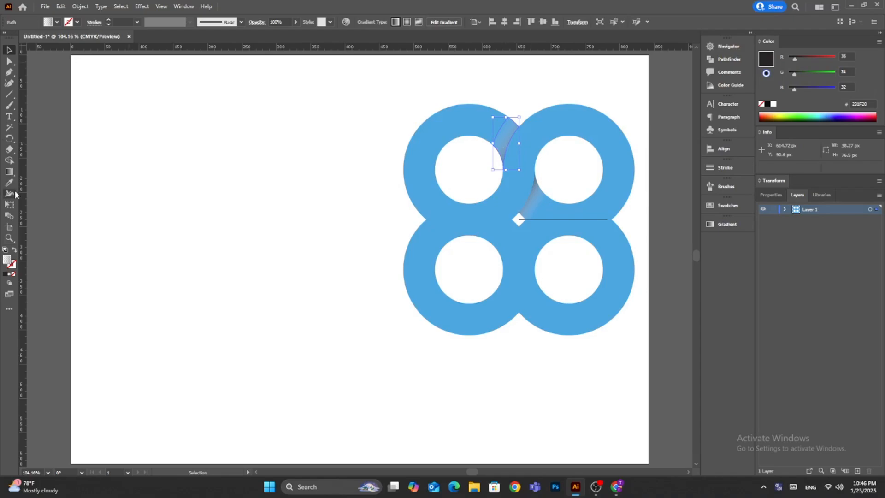
{"action": "left_click", "coordinate": [9, 137]}
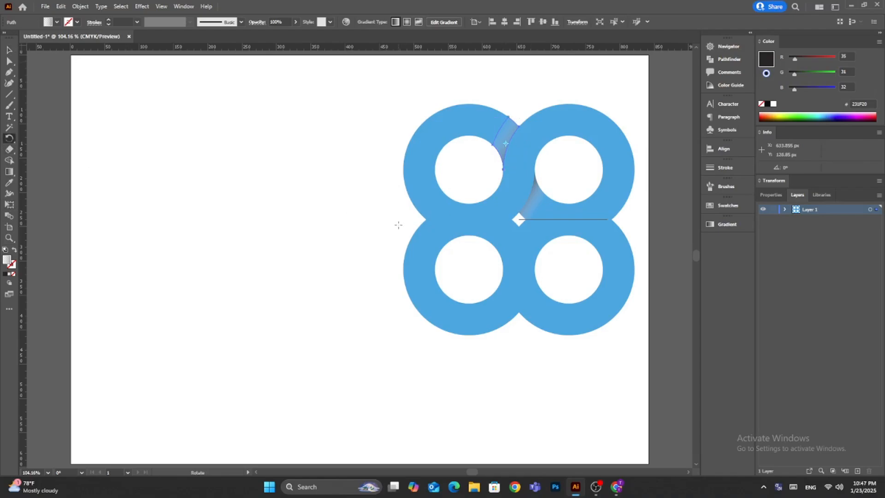
{"action": "left_click", "coordinate": [518, 219], "text": "alt"}
{"action": "left_click_drag", "start_coordinate": [551, 155], "coordinate": [279, 124]}
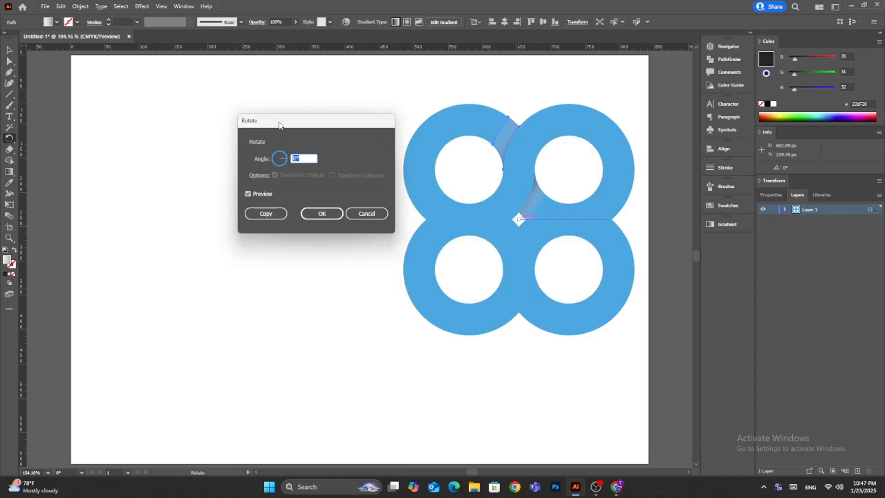
{"action": "left_click", "coordinate": [266, 214]}
{"action": "key", "text": "ctrl+d"}
{"action": "key", "text": "ctrl+d"}
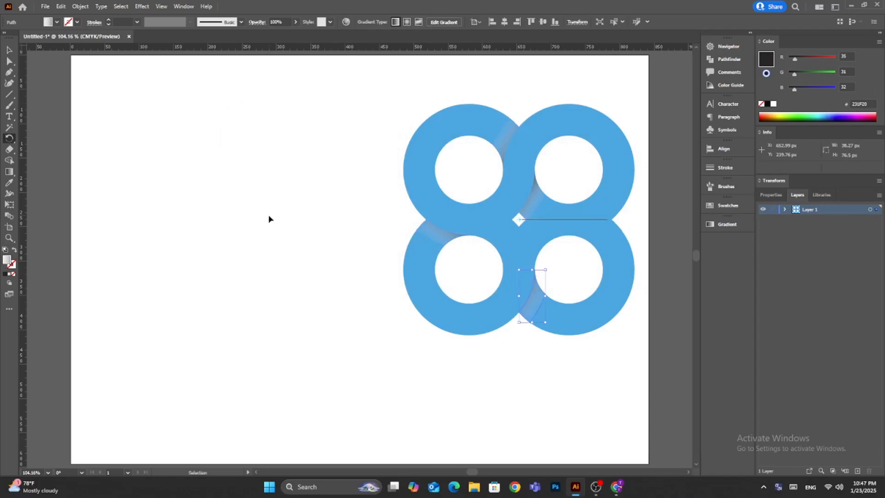
{"action": "key", "text": "v"}
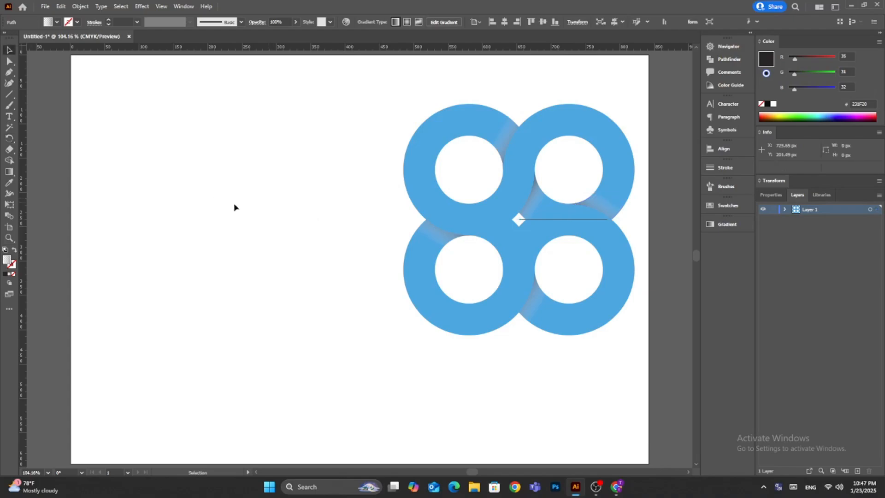
{"action": "left_click", "coordinate": [344, 252]}
Rotate copies of the central shading piece by 90° around the diamond's middle so that all four inner crossings are shaded.
{"action": "left_click", "coordinate": [542, 195]}
{"action": "key", "text": "r"}
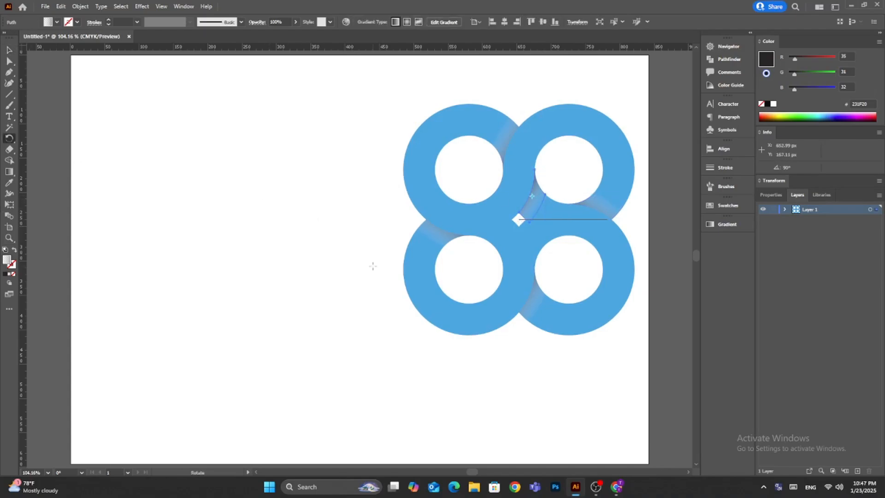
{"action": "left_click", "coordinate": [518, 217], "text": "alt"}
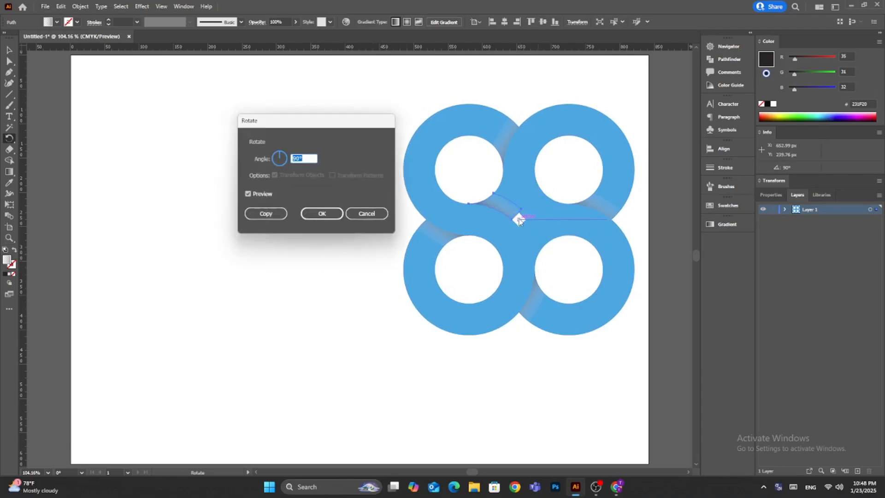
{"action": "key", "text": "Return"}
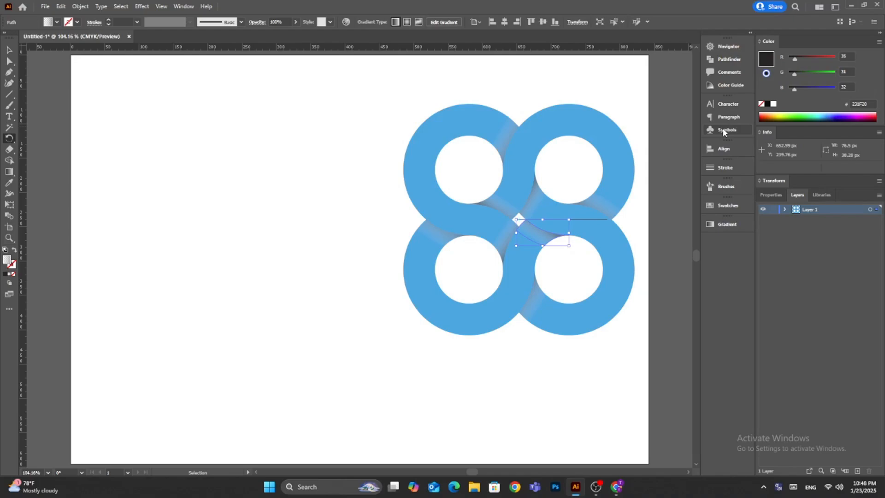
Delete the horizontal helper line that starts at the central diamond.
{"action": "key", "text": "v"}
{"action": "left_click", "coordinate": [586, 219]}
{"action": "key", "text": "Delete"}
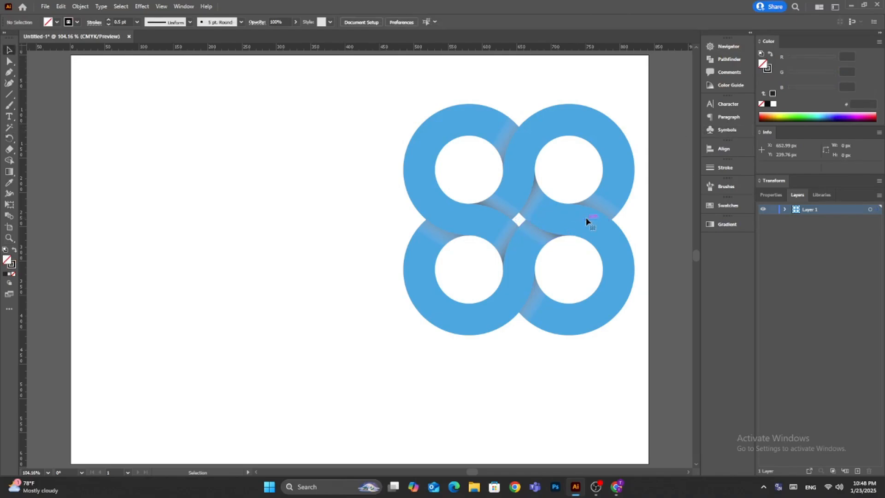
Group the blue four-ring shape together with all of its shading pieces.
{"action": "key", "text": "ctrl+a"}
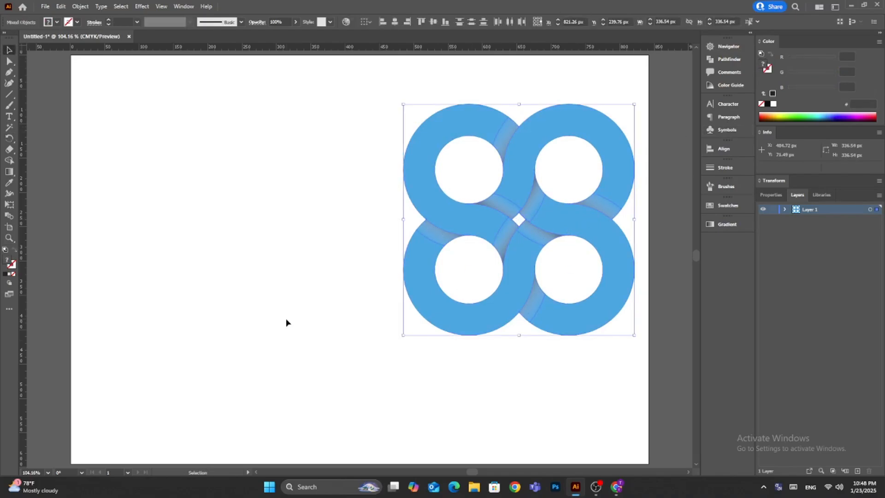
{"action": "left_click", "coordinate": [81, 6]}
{"action": "left_click", "coordinate": [93, 50]}
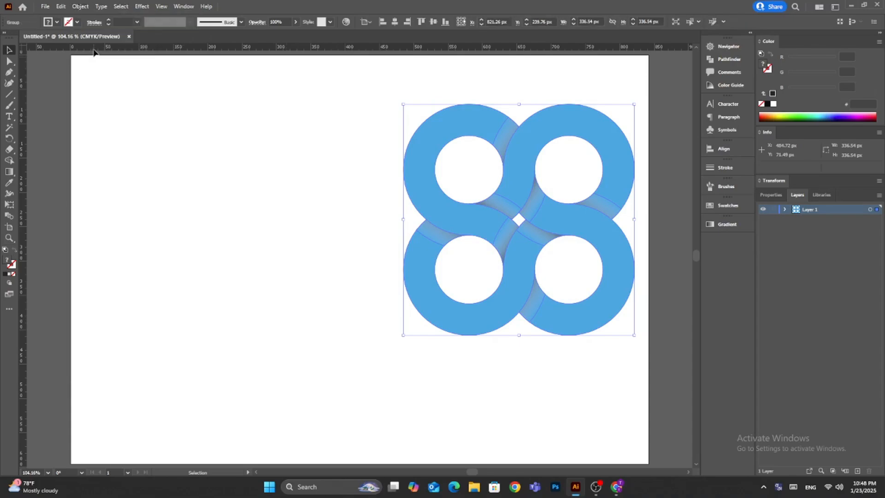
{"action": "left_click", "coordinate": [231, 214]}
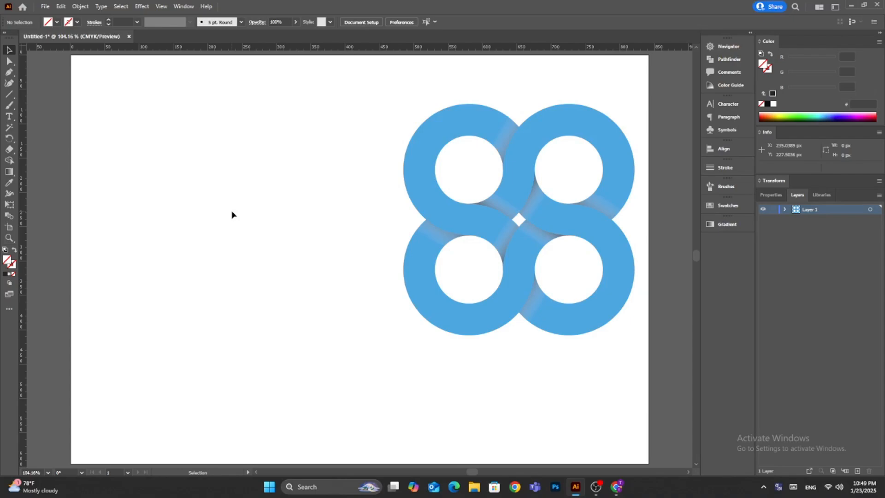
Center the grouped logo horizontally and vertically on the artboard.
{"action": "left_click", "coordinate": [422, 142]}
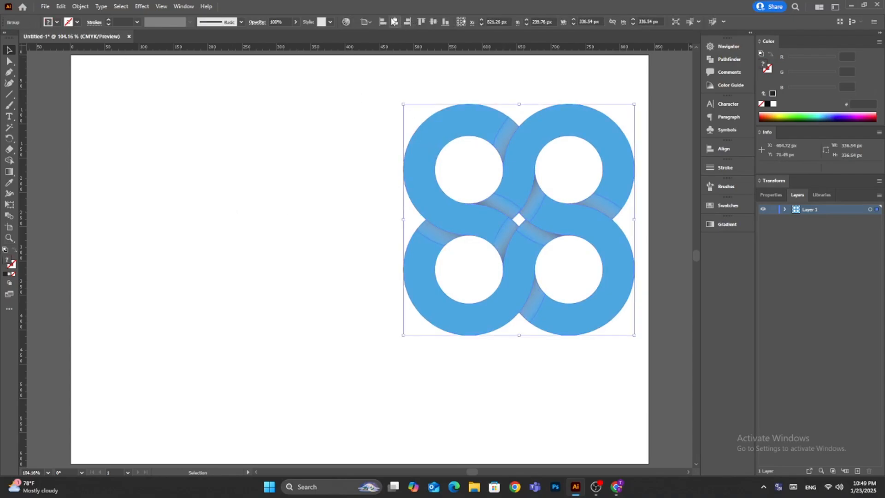
{"action": "left_click", "coordinate": [395, 22]}
{"action": "left_click", "coordinate": [433, 22]}
{"action": "left_click", "coordinate": [181, 230]}
Create a 2560 × 1440 px rectangle with a green fill (00A651) and no stroke.
{"action": "left_click", "coordinate": [9, 94]}
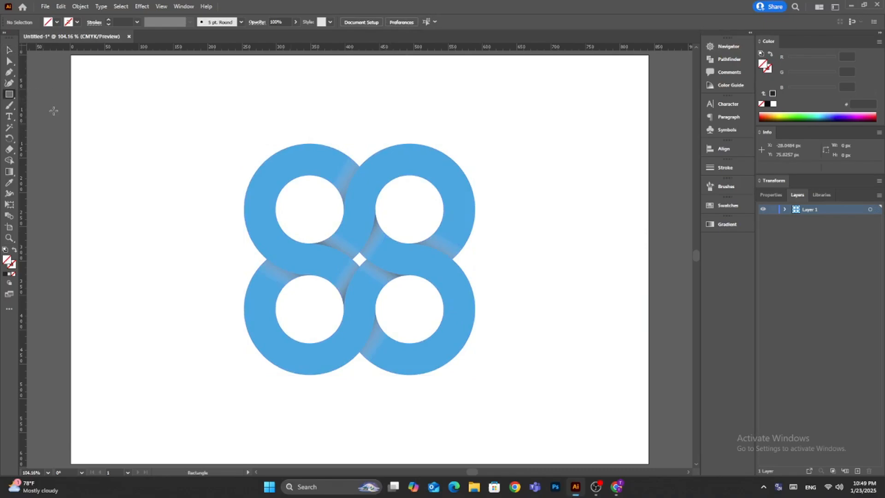
{"action": "double_click", "coordinate": [7, 261]}
{"action": "left_click", "coordinate": [248, 101]}
{"action": "left_click", "coordinate": [57, 21]}
{"action": "left_click", "coordinate": [45, 39]}
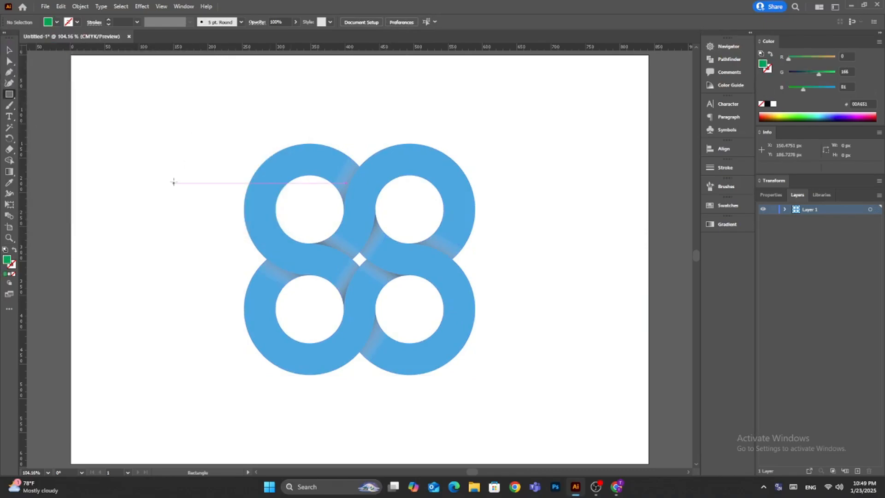
{"action": "left_click", "coordinate": [129, 124]}
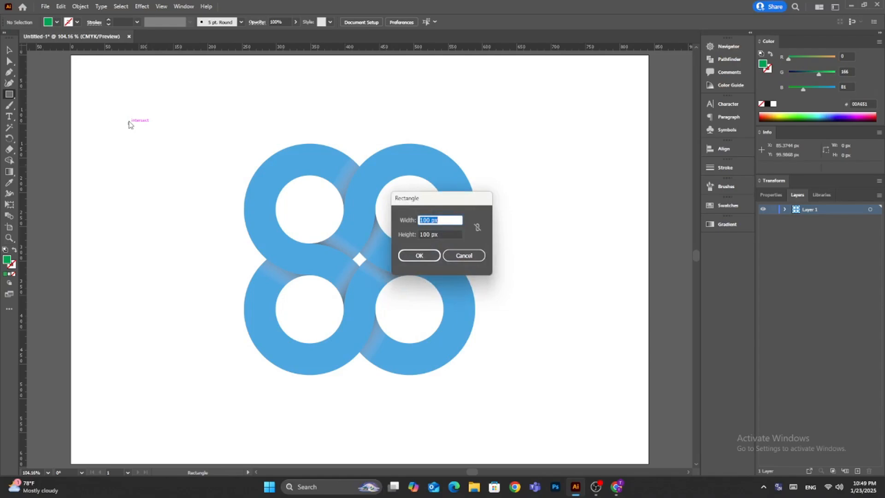
{"action": "type", "text": "2560"}
{"action": "key", "text": "Tab"}
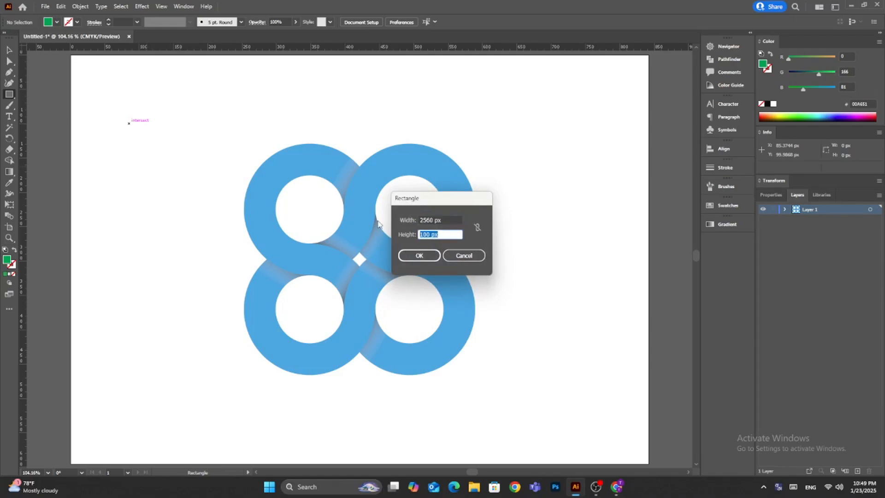
{"action": "type", "text": "1440"}
{"action": "left_click", "coordinate": [420, 255]}
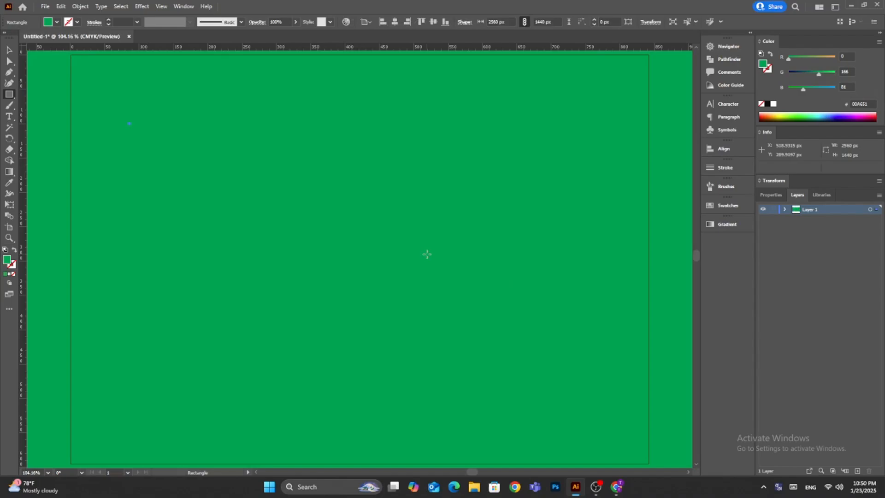
Center the green rectangle on the artboard in both directions and send it behind the logo.
{"action": "left_click", "coordinate": [395, 22]}
{"action": "left_click", "coordinate": [433, 21]}
{"action": "left_click", "coordinate": [10, 51]}
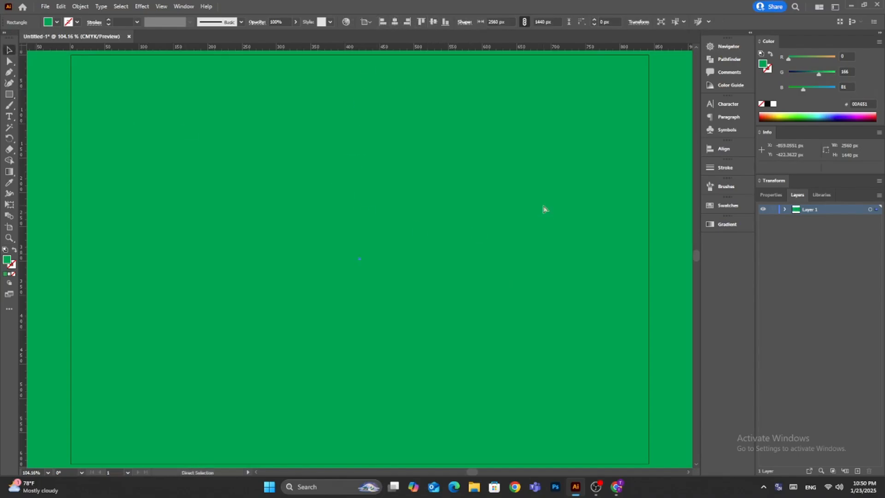
{"action": "key", "text": "ctrl+shift+bracketleft"}
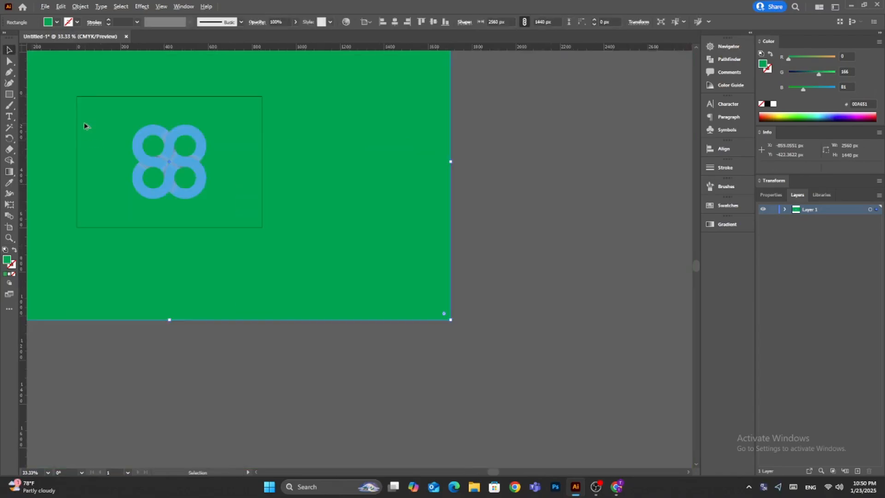
Fill the background rectangle with the radial gradient, running from the white stop in the center to the black stop outside.
{"action": "key", "text": "g"}
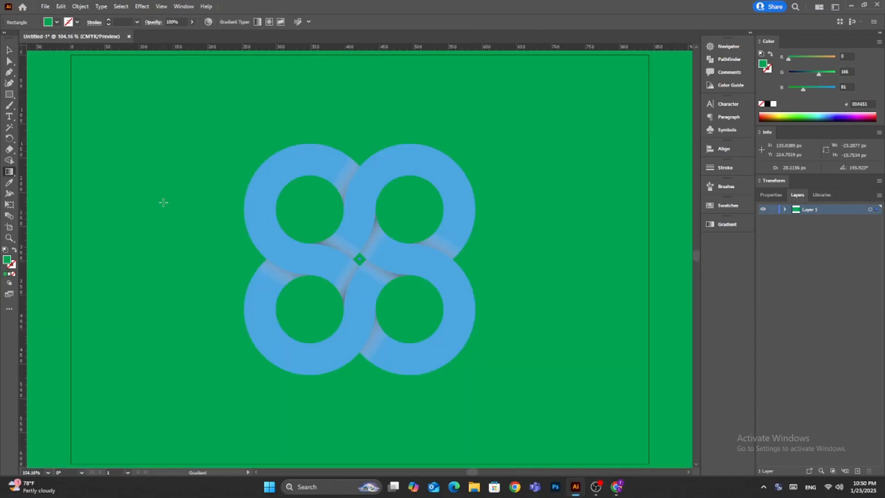
{"action": "left_click", "coordinate": [728, 224]}
{"action": "left_click", "coordinate": [603, 236]}
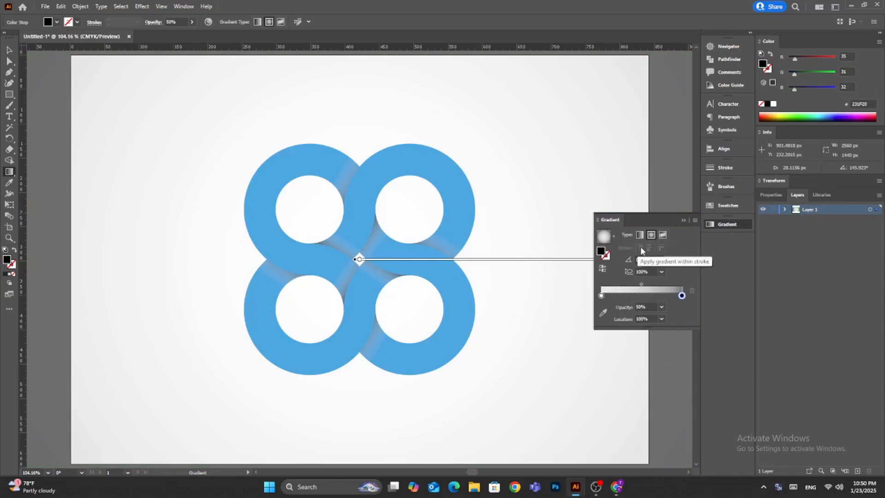
{"action": "left_click", "coordinate": [603, 268]}
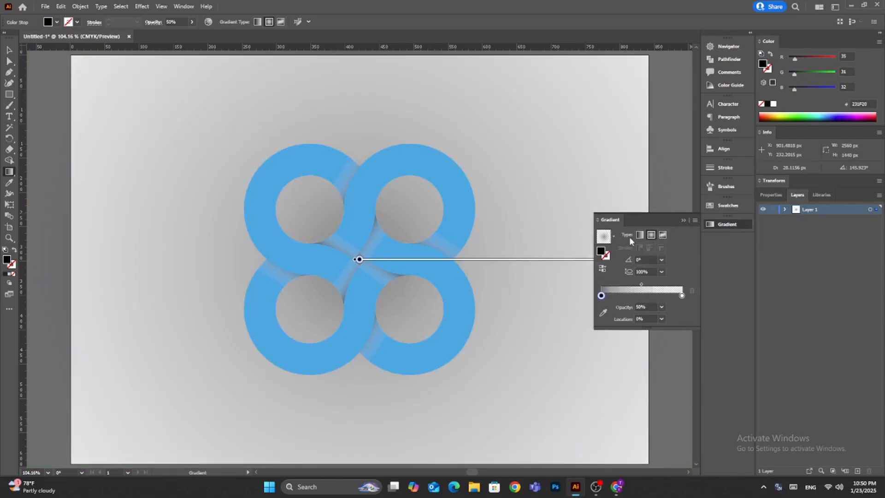
{"action": "left_click", "coordinate": [603, 269]}
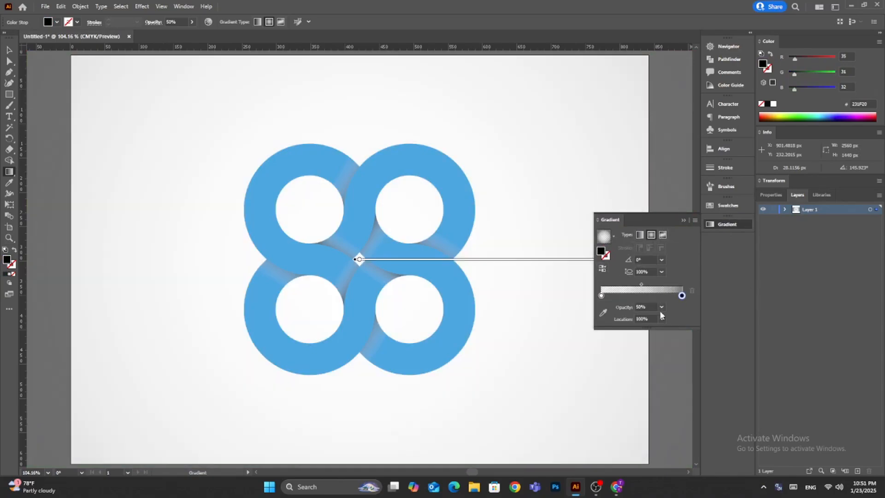
Set the opacity of both the black and the white gradient stop to 100%.
{"action": "left_click", "coordinate": [661, 307]}
{"action": "left_click", "coordinate": [675, 418]}
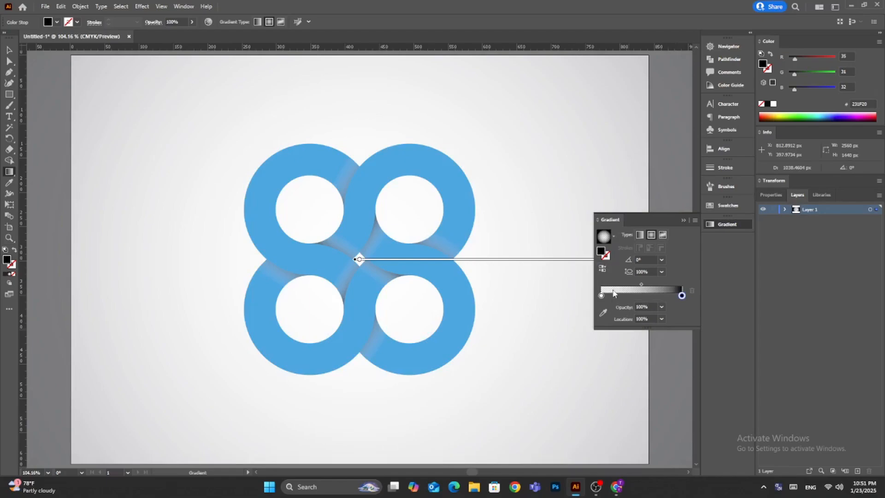
{"action": "left_click", "coordinate": [602, 296]}
{"action": "left_click", "coordinate": [661, 307]}
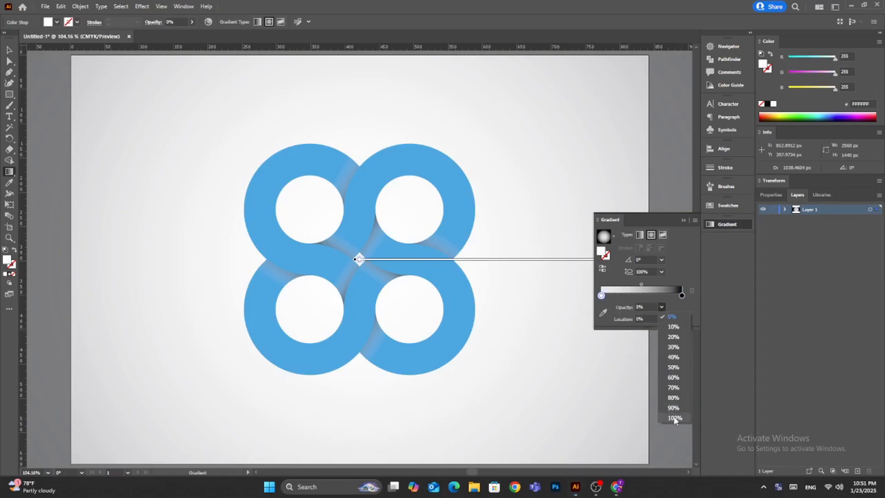
{"action": "left_click", "coordinate": [674, 419]}
{"action": "left_click", "coordinate": [603, 270]}
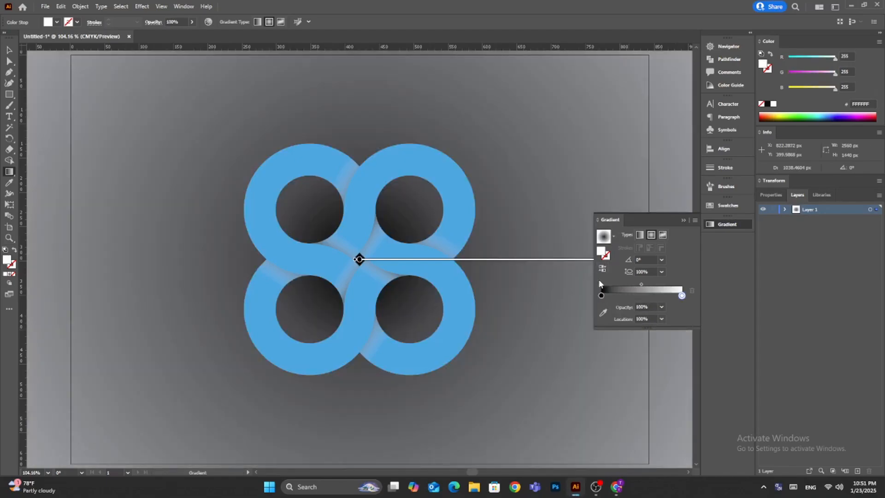
{"action": "left_click_drag", "start_coordinate": [683, 296], "coordinate": [685, 325]}
{"action": "left_click", "coordinate": [681, 295]}
{"action": "key", "text": "ctrl+z"}
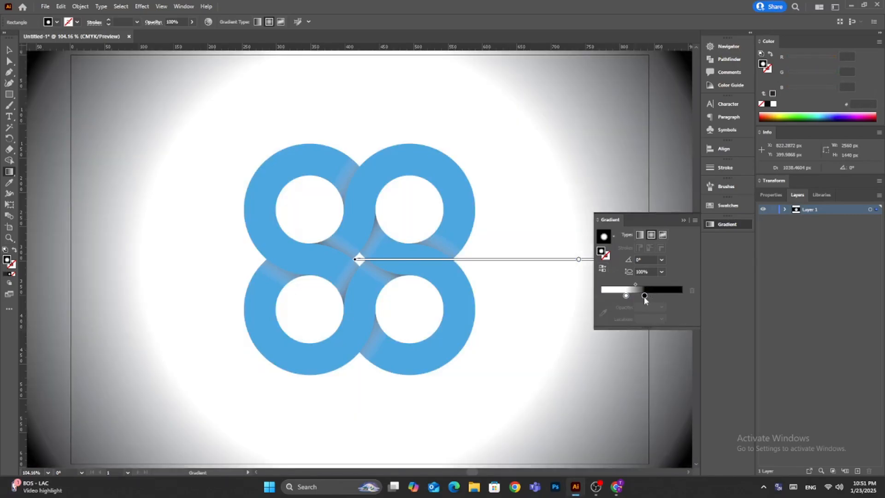
{"action": "left_click_drag", "start_coordinate": [644, 297], "coordinate": [683, 297]}
{"action": "left_click_drag", "start_coordinate": [626, 296], "coordinate": [593, 299]}
{"action": "left_click", "coordinate": [682, 295]}
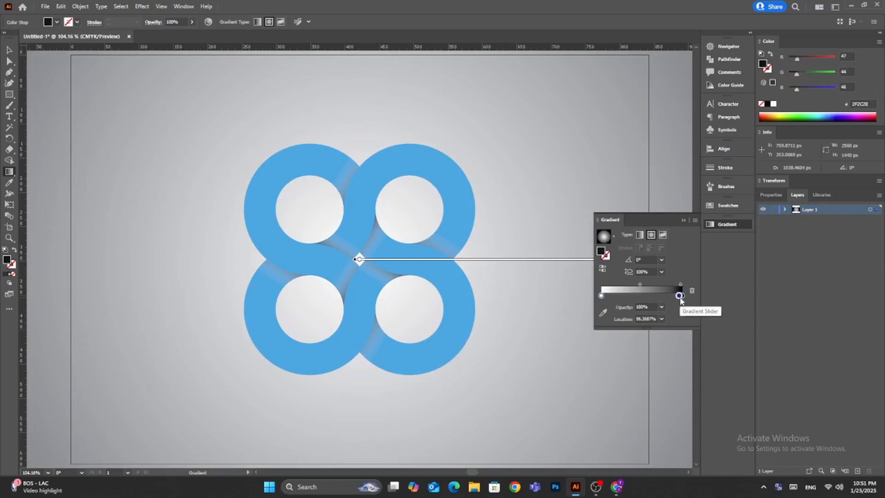
Recolor the background gradient's white stop to yellow with RGB 255, 205, 5.
{"action": "left_click", "coordinate": [601, 295]}
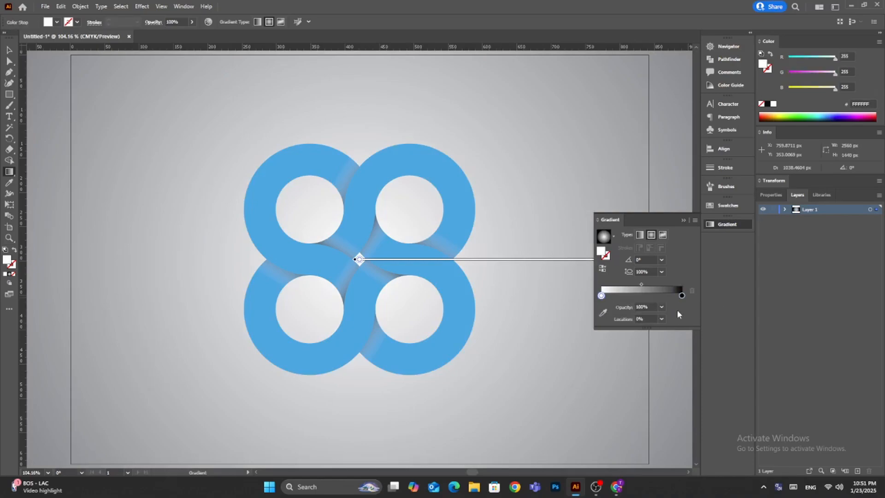
{"action": "double_click", "coordinate": [602, 295]}
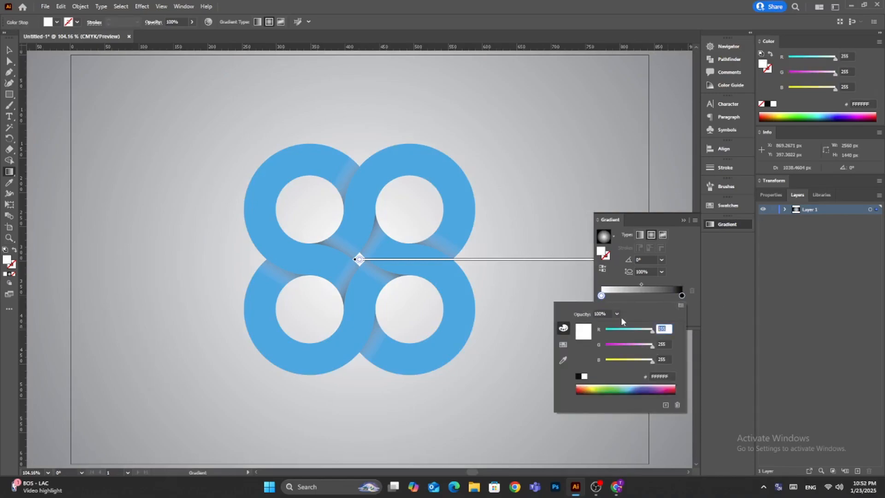
{"action": "key", "text": "Tab"}
{"action": "type", "text": "205"}
{"action": "key", "text": "Tab"}
{"action": "type", "text": "5"}
{"action": "key", "text": "Return"}
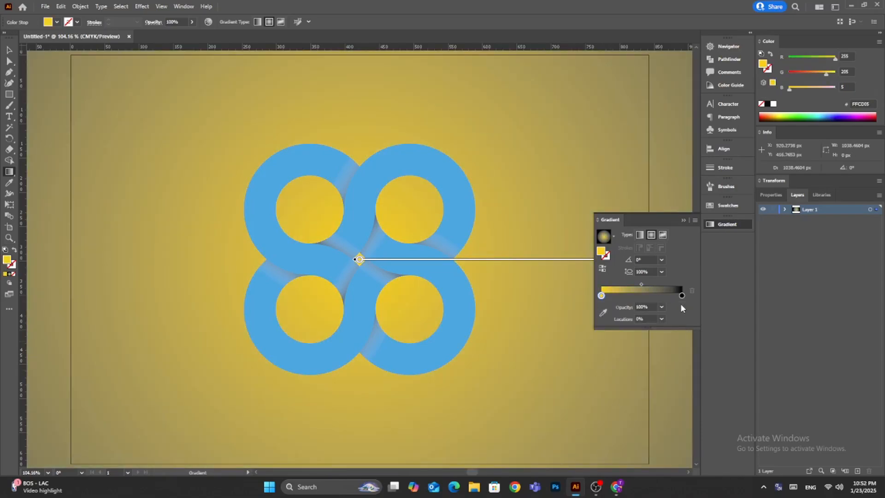
Recolor the background gradient's black end stop to yellow with RGB 255, 205, 5.
{"action": "double_click", "coordinate": [682, 295]}
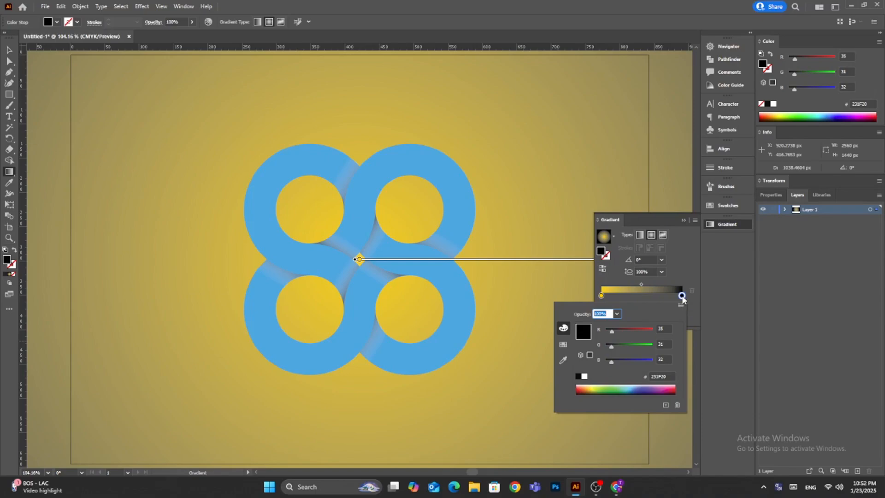
{"action": "left_click", "coordinate": [664, 329]}
{"action": "type", "text": "255"}
{"action": "key", "text": "Tab"}
{"action": "type", "text": "205"}
{"action": "key", "text": "Tab"}
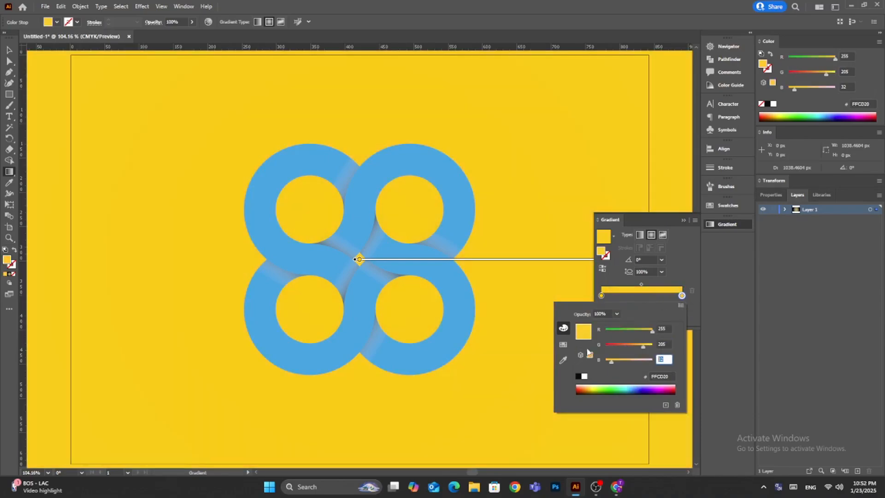
{"action": "type", "text": "5"}
{"action": "key", "text": "Return"}
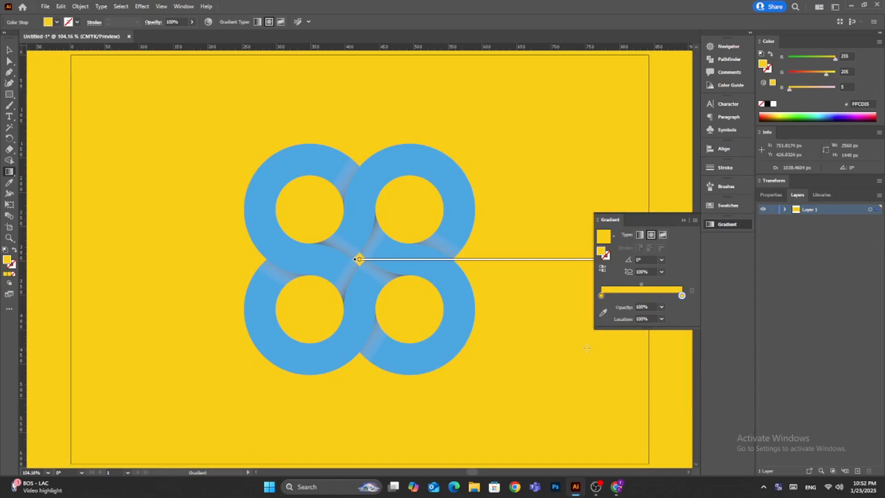
Add a gradient stop at 50% location between the two yellow stops and color it orange with RGB 242, 103, 34.
{"action": "left_click", "coordinate": [642, 295]}
{"action": "left_click", "coordinate": [661, 319]}
{"action": "left_click", "coordinate": [690, 308]}
{"action": "double_click", "coordinate": [642, 296]}
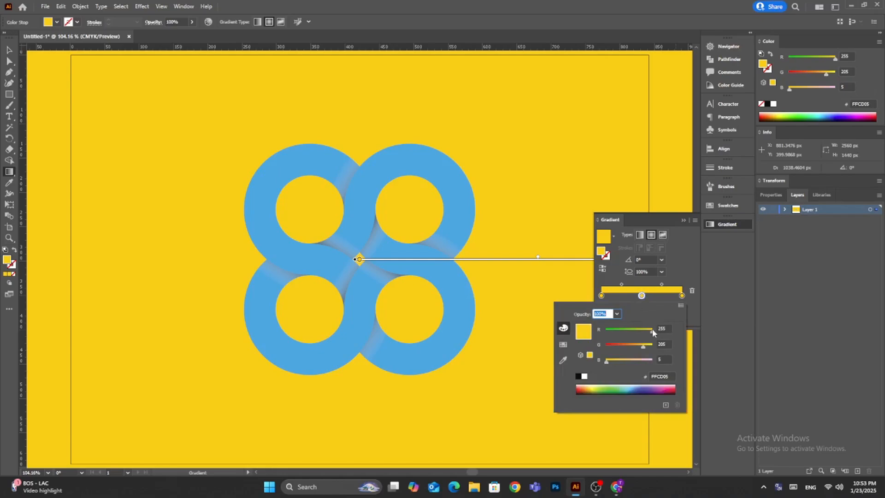
{"action": "key", "text": "Tab"}
{"action": "type", "text": "242"}
{"action": "key", "text": "Tab"}
{"action": "type", "text": "103"}
{"action": "key", "text": "Tab"}
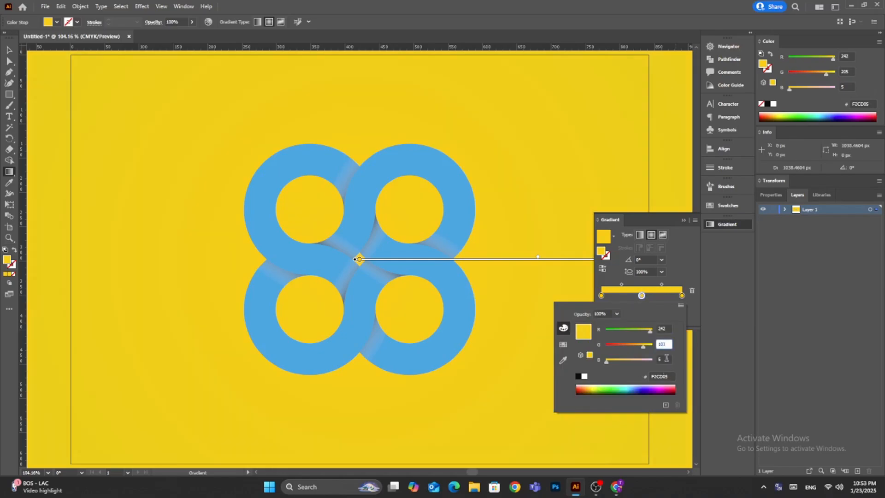
{"action": "type", "text": "34"}
{"action": "key", "text": "Return"}
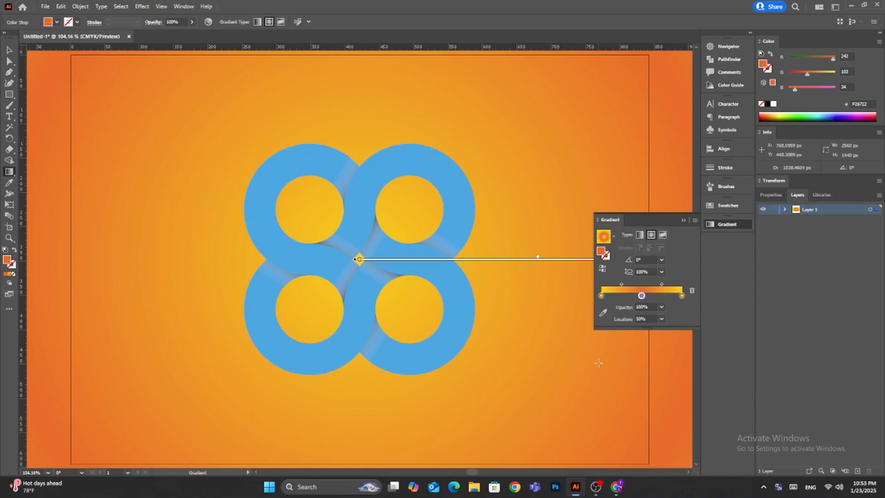
{"action": "left_click", "coordinate": [684, 220]}
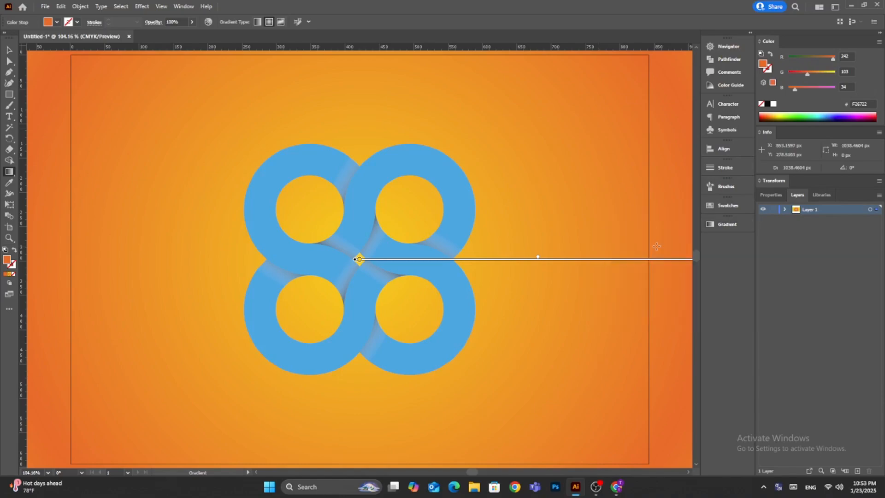
{"action": "scroll", "coordinate": [643, 259], "scroll_direction": "down", "scroll_amount": 3}
{"action": "key", "text": "v"}
{"action": "key", "text": "ctrl+0"}
{"action": "scroll", "coordinate": [607, 391], "scroll_direction": "down", "scroll_amount": 2}
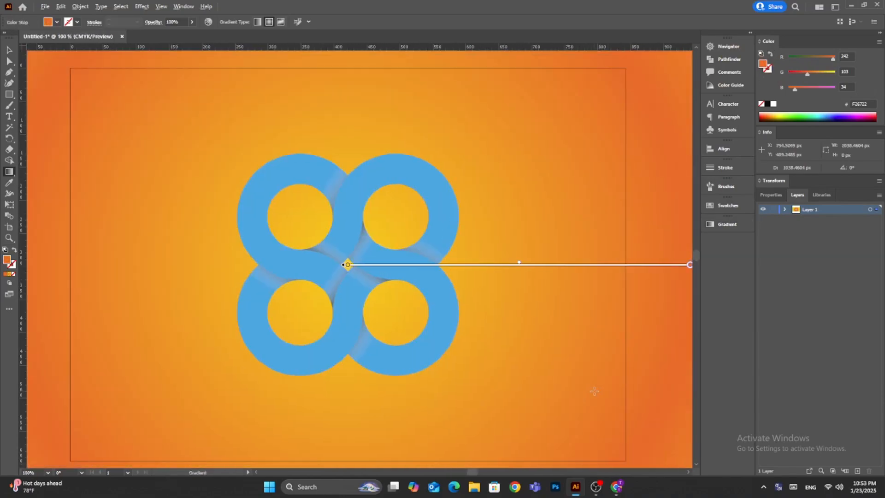
Shorten the background's radial gradient to a radius of about 467 px so its outer yellow stop sits just beyond the artboard edge.
{"action": "scroll", "coordinate": [601, 392], "scroll_direction": "up", "scroll_amount": 1}
{"action": "key", "text": "ctrl+0"}
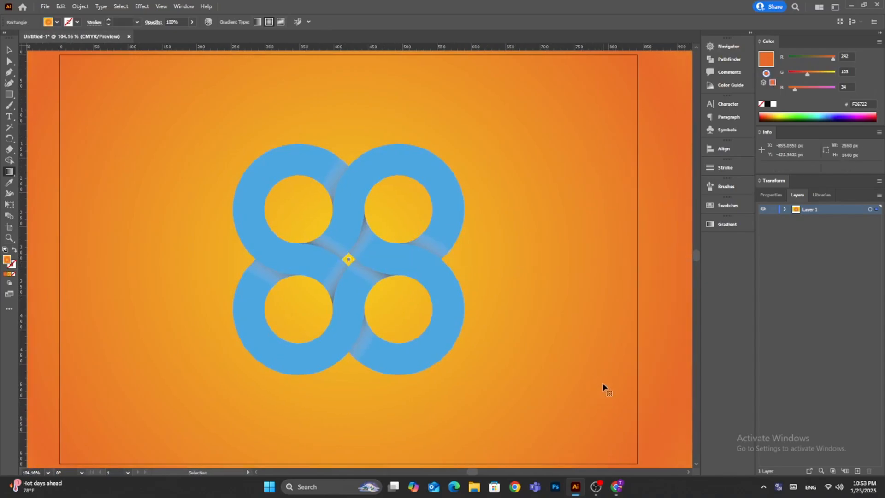
{"action": "scroll", "coordinate": [604, 386], "scroll_direction": "right", "scroll_amount": 3}
{"action": "scroll", "coordinate": [605, 382], "scroll_direction": "down", "scroll_amount": 3}
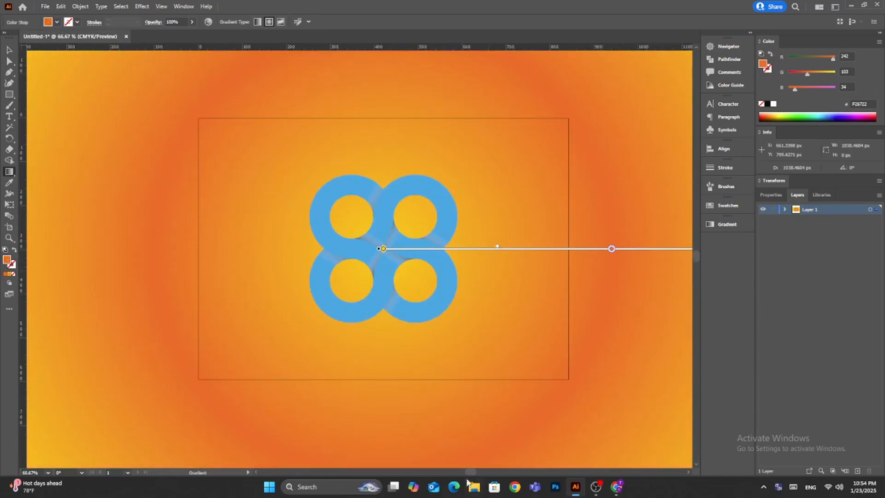
{"action": "scroll", "coordinate": [607, 383], "scroll_direction": "right", "scroll_amount": 1}
{"action": "scroll", "coordinate": [631, 453], "scroll_direction": "up", "scroll_amount": 2}
{"action": "scroll", "coordinate": [631, 452], "scroll_direction": "down", "scroll_amount": 2}
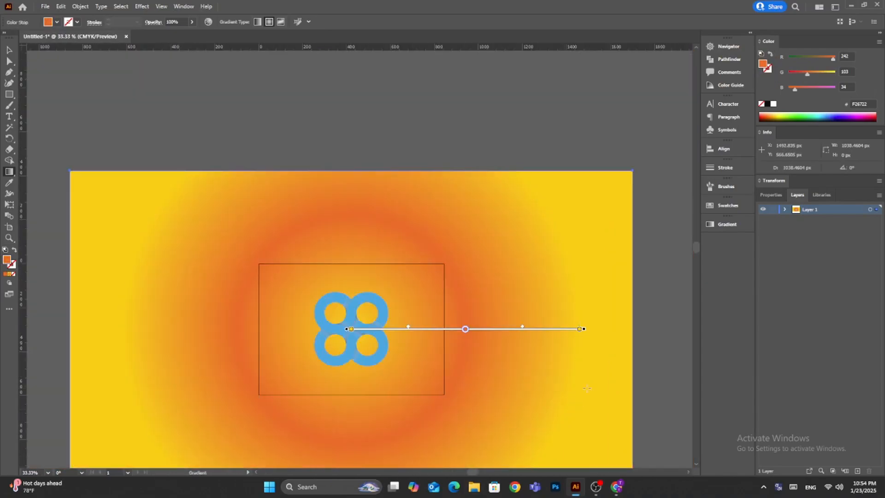
{"action": "left_click_drag", "start_coordinate": [583, 330], "coordinate": [455, 331]}
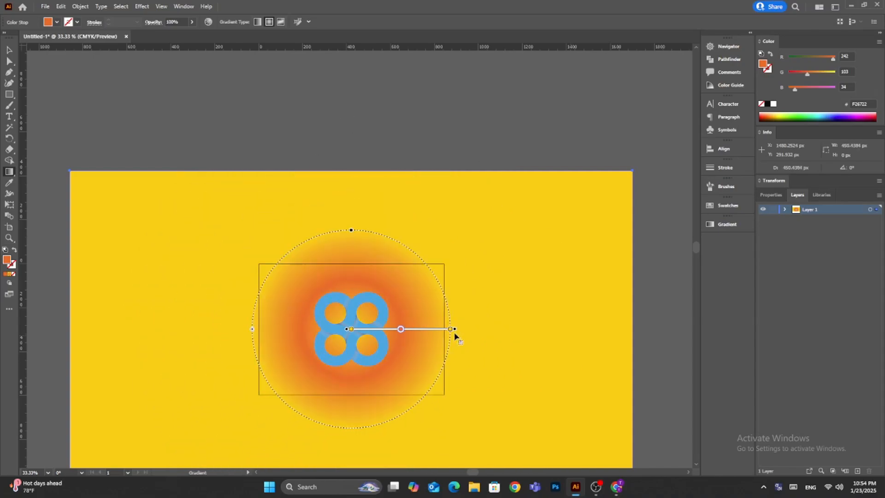
{"action": "key", "text": "v"}
{"action": "key", "text": "g"}
{"action": "scroll", "coordinate": [333, 357], "scroll_direction": "up", "scroll_amount": 3}
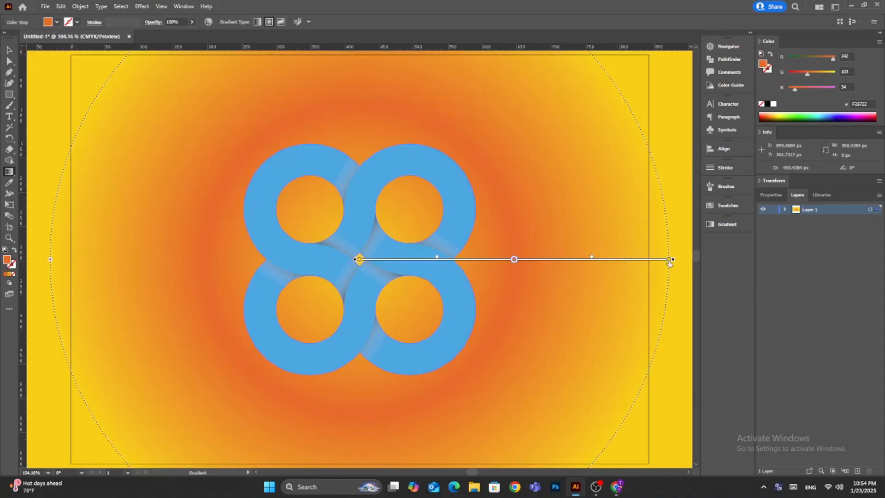
{"action": "left_click_drag", "start_coordinate": [673, 260], "coordinate": [681, 259]}
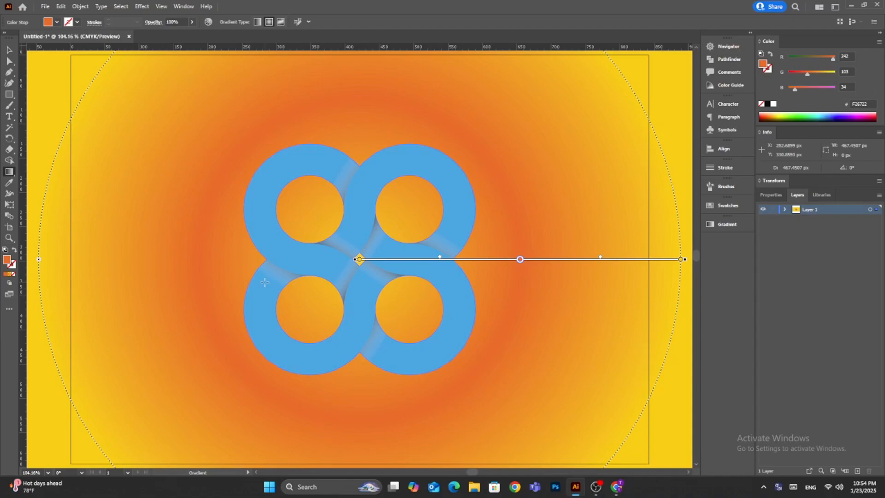
Lock the background rectangle.
{"action": "key", "text": "v"}
{"action": "left_click", "coordinate": [80, 6]}
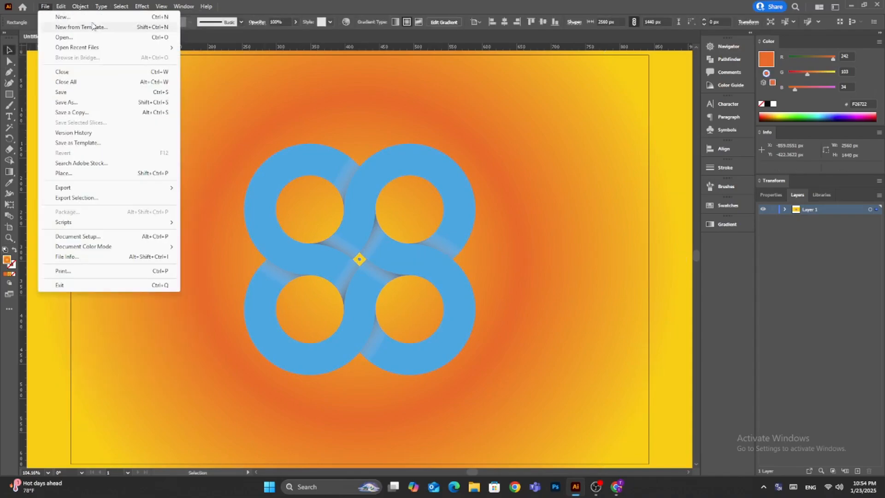
{"action": "left_click", "coordinate": [216, 71]}
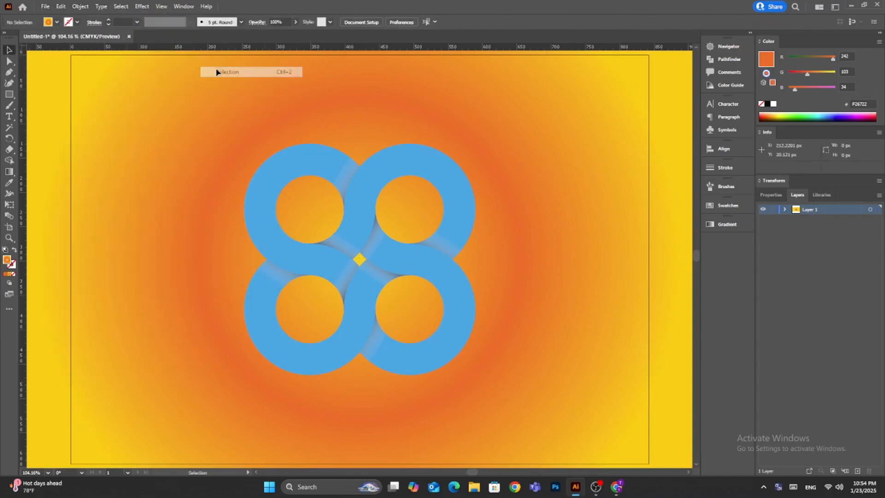
Ungroup the four-ring logo and recolor its blue ring shape white.
{"action": "left_click", "coordinate": [320, 175]}
{"action": "left_click", "coordinate": [80, 6]}
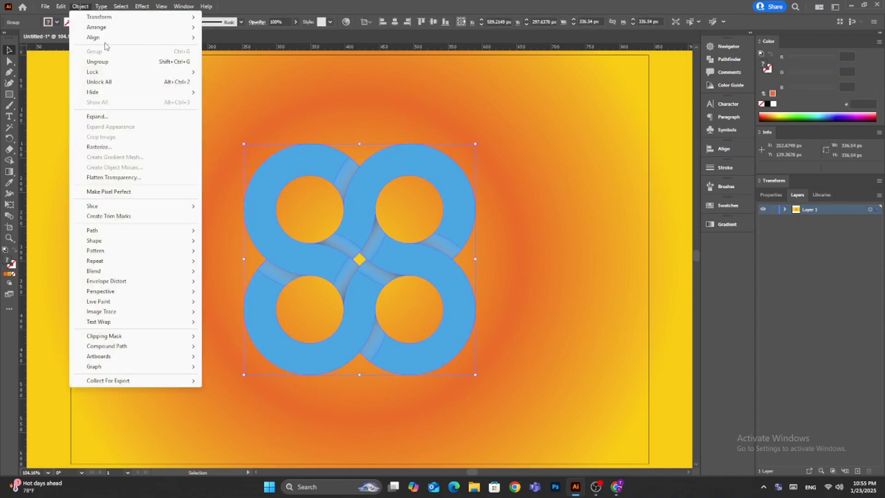
{"action": "left_click", "coordinate": [123, 61]}
{"action": "key", "text": "ctrl+8"}
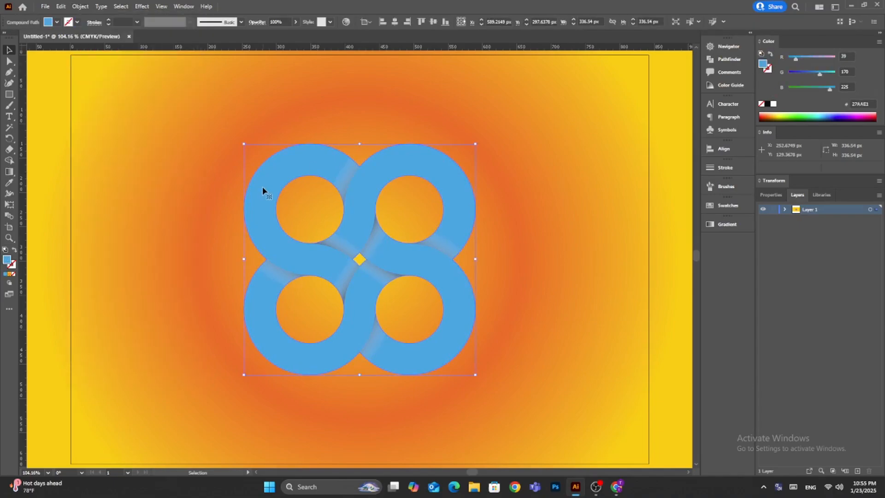
{"action": "left_click", "coordinate": [48, 22]}
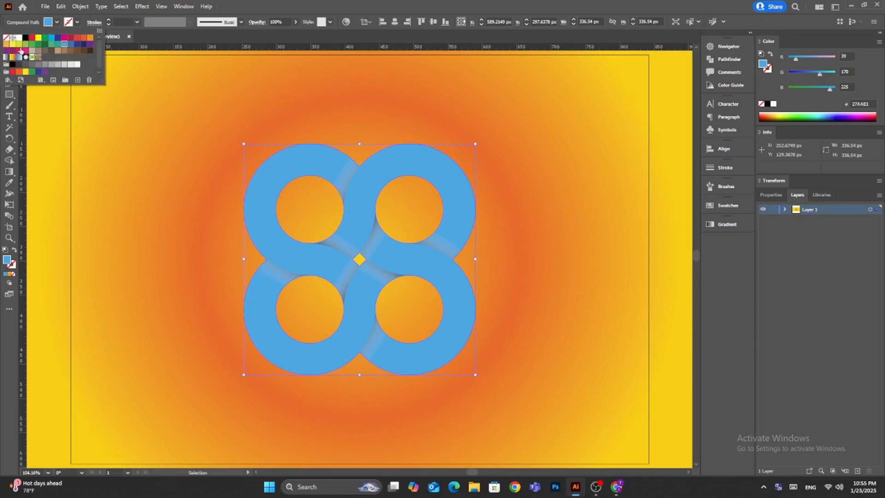
{"action": "left_click", "coordinate": [18, 38]}
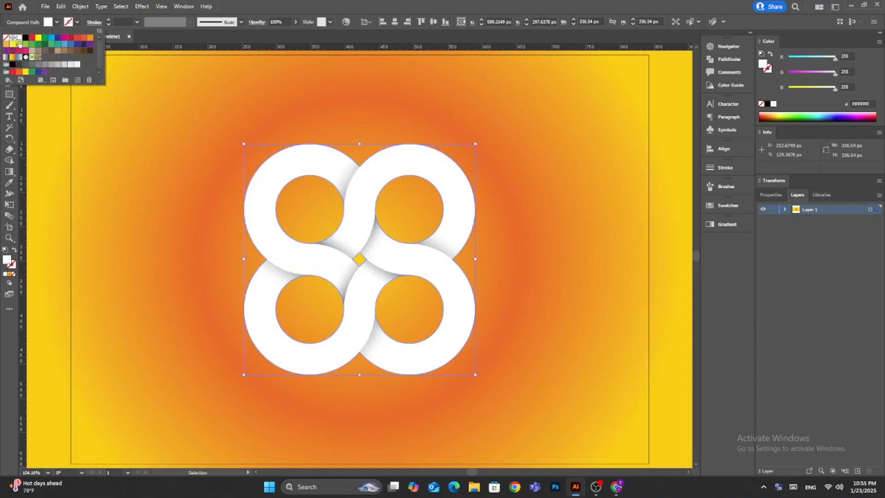
Group the white rings with their shadow pieces and unlock the background rectangle.
{"action": "left_click_drag", "start_coordinate": [558, 98], "coordinate": [201, 384]}
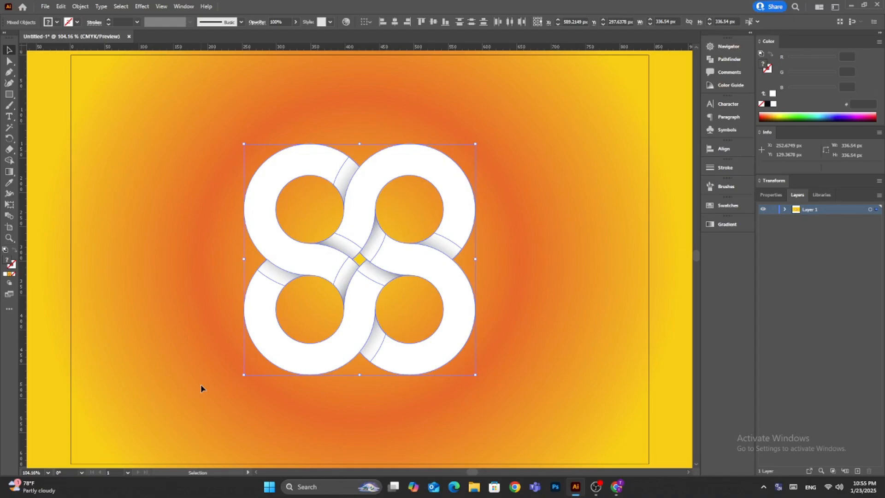
{"action": "left_click", "coordinate": [80, 6]}
{"action": "left_click", "coordinate": [97, 51]}
{"action": "left_click", "coordinate": [80, 6]}
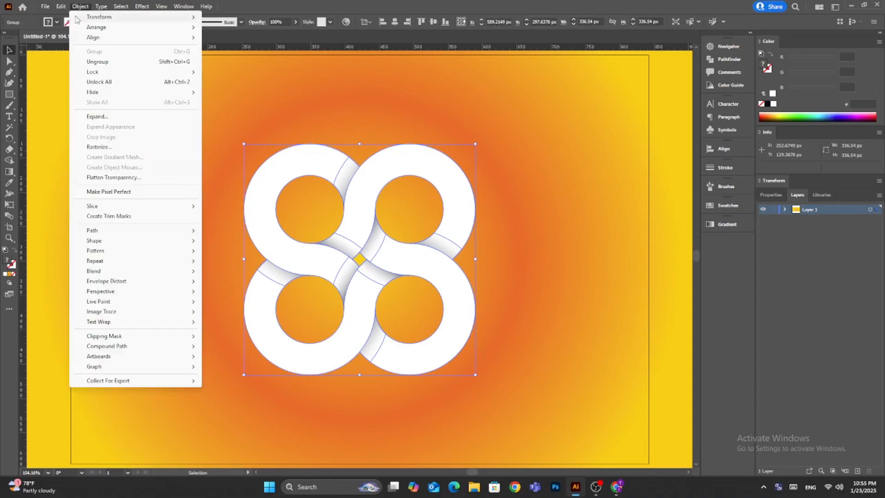
{"action": "left_click", "coordinate": [98, 82]}
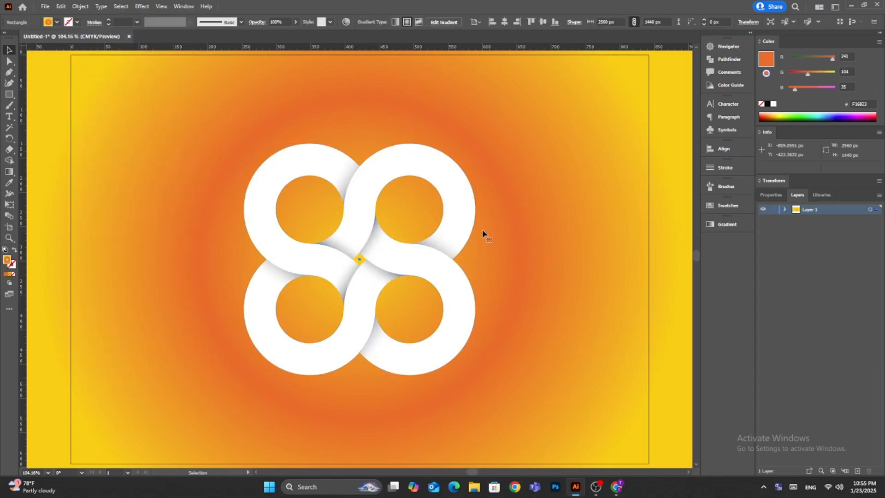
Display the logo artwork in Presentation Mode.
{"action": "left_click", "coordinate": [161, 6]}
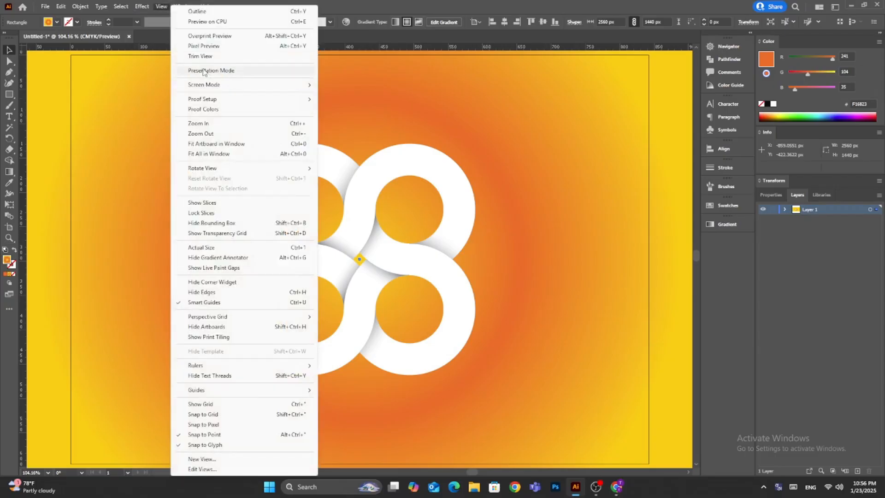